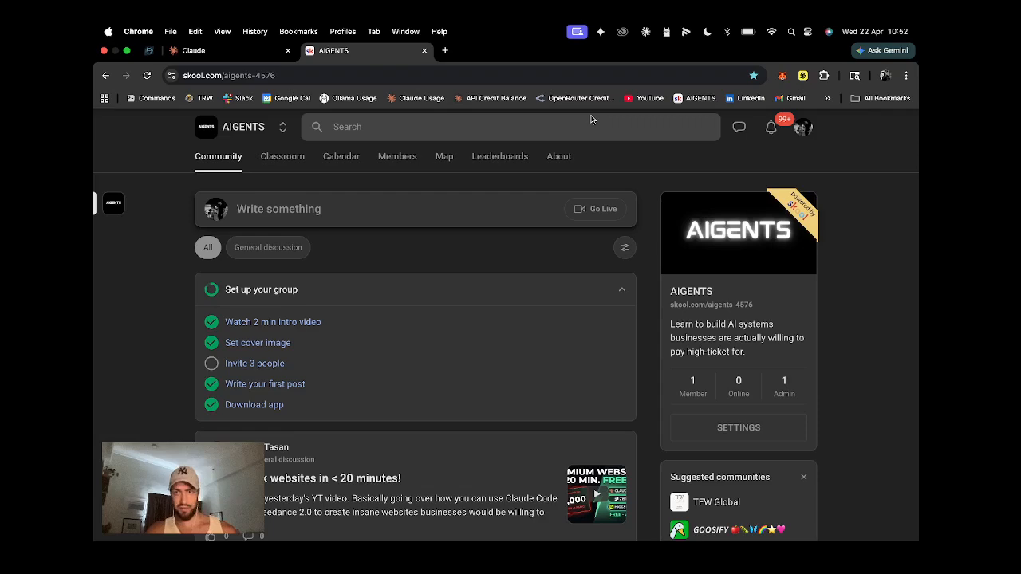
# Look over the AIGENTS community page, go to its classroom and view the Github Repos course.
pyautogui.scroll(-2, 430, 452)
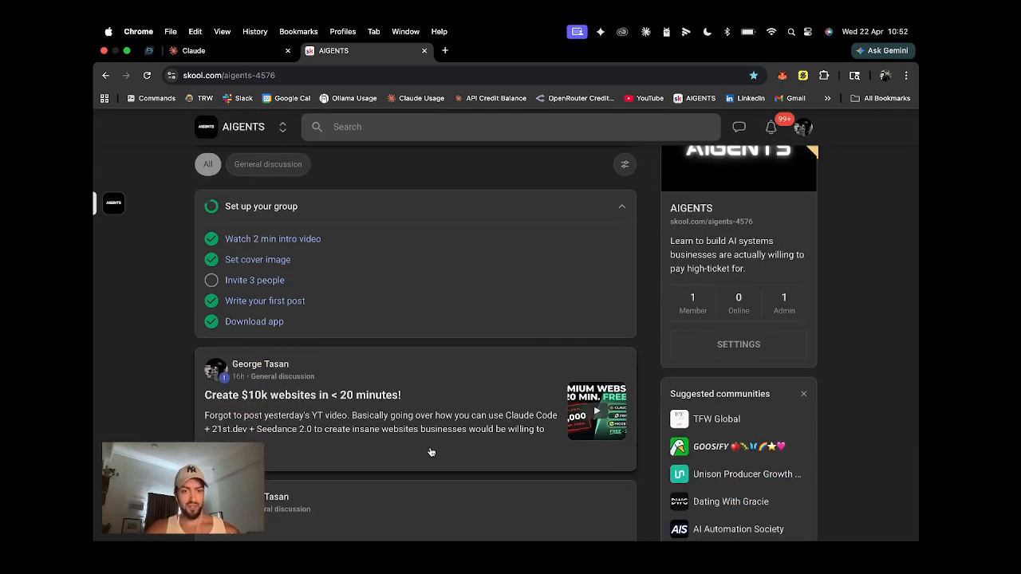
pyautogui.scroll(-1, 430, 452)
pyautogui.scroll(4, 455, 429)
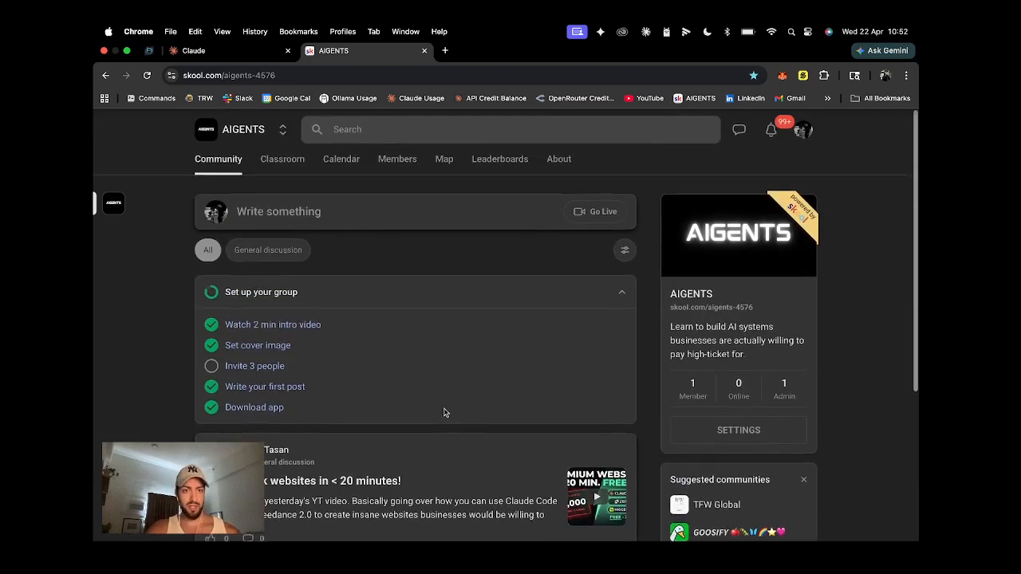
pyautogui.click(284, 158)
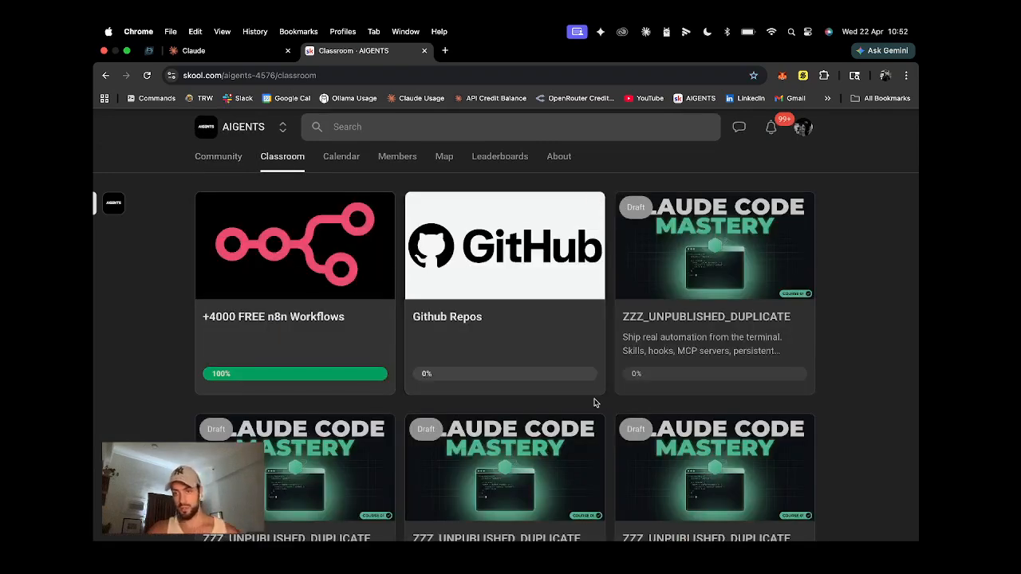
pyautogui.scroll(-1, 893, 383)
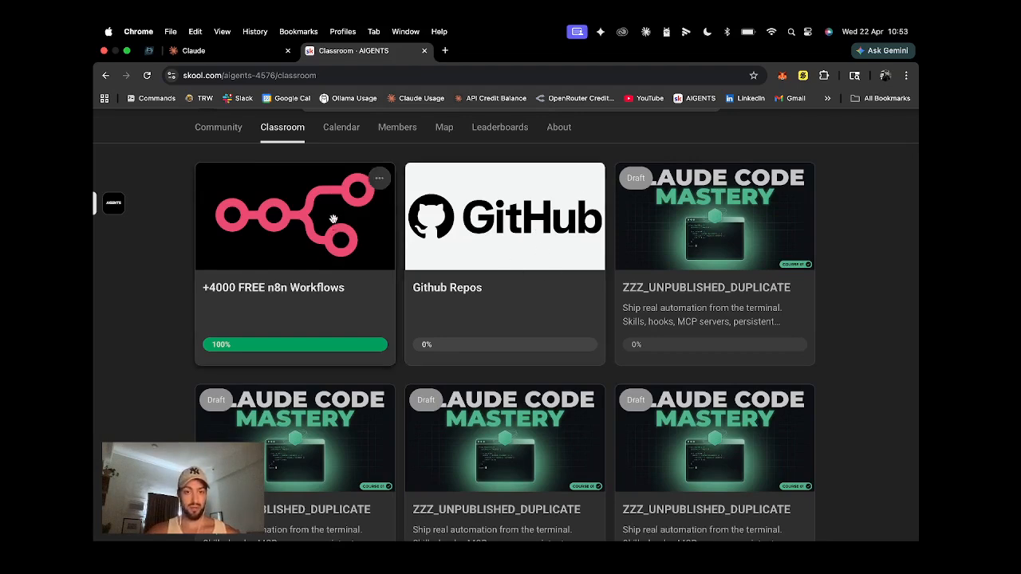
pyautogui.click(400, 244)
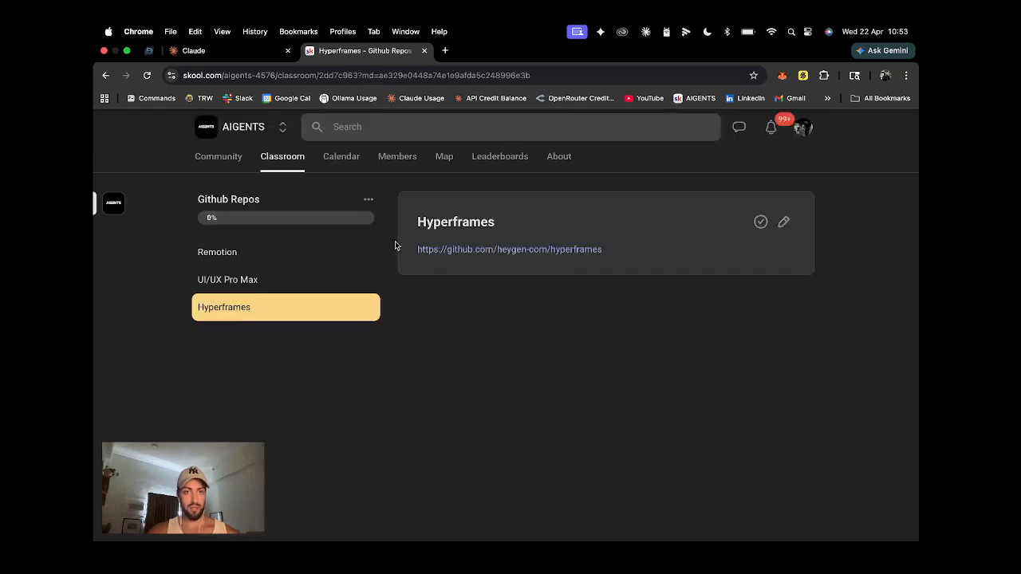
# Return to the classroom overview and review the intro page of the published Claude Code Mastery course.
pyautogui.click(290, 160)
pyautogui.scroll(-2, 478, 323)
pyautogui.scroll(2, 478, 323)
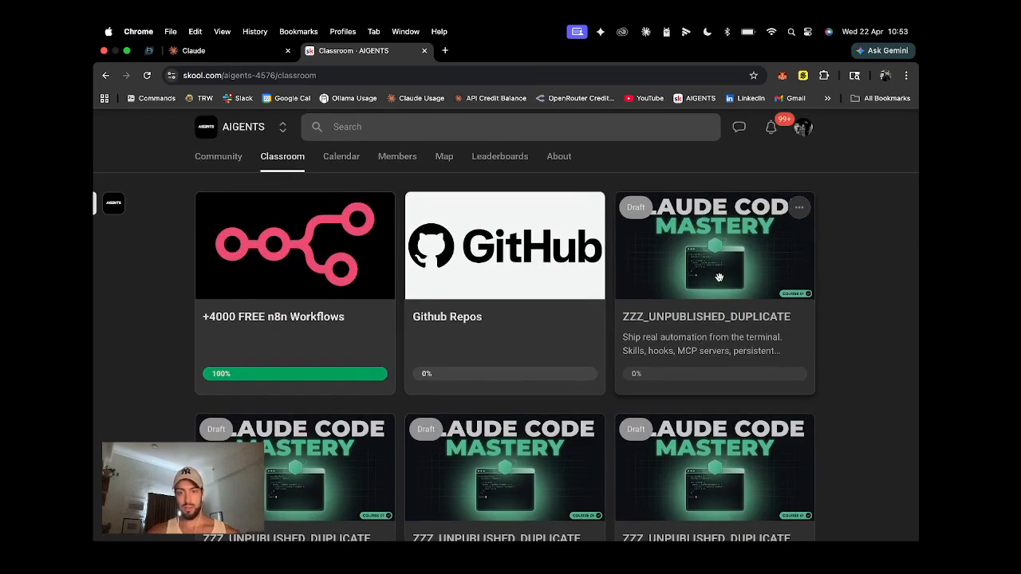
pyautogui.scroll(-6, 719, 277)
pyautogui.scroll(1, 718, 276)
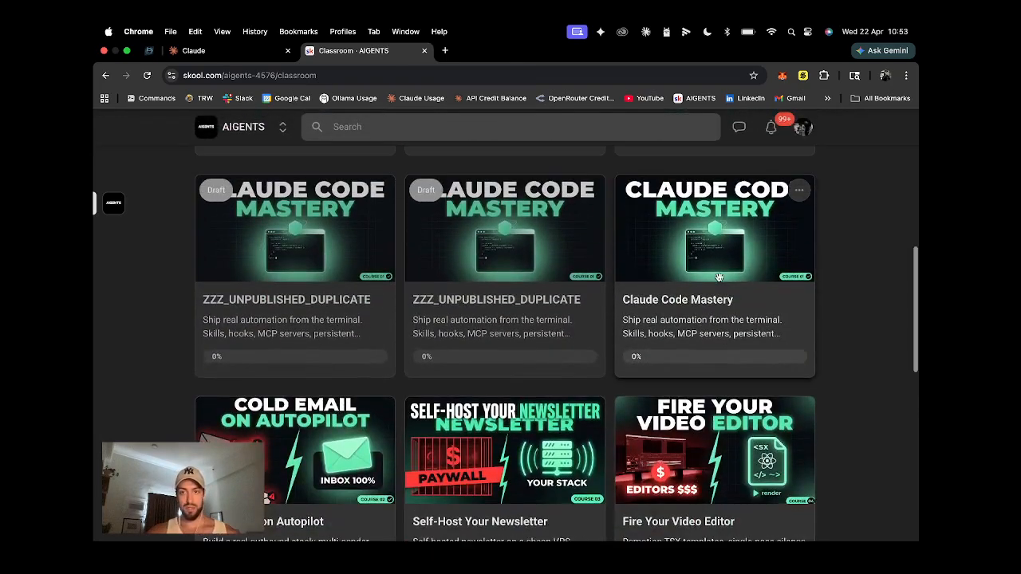
pyautogui.click(688, 244)
pyautogui.scroll(-3, 335, 384)
pyautogui.scroll(2, 335, 384)
pyautogui.scroll(-4, 587, 392)
pyautogui.scroll(4, 586, 392)
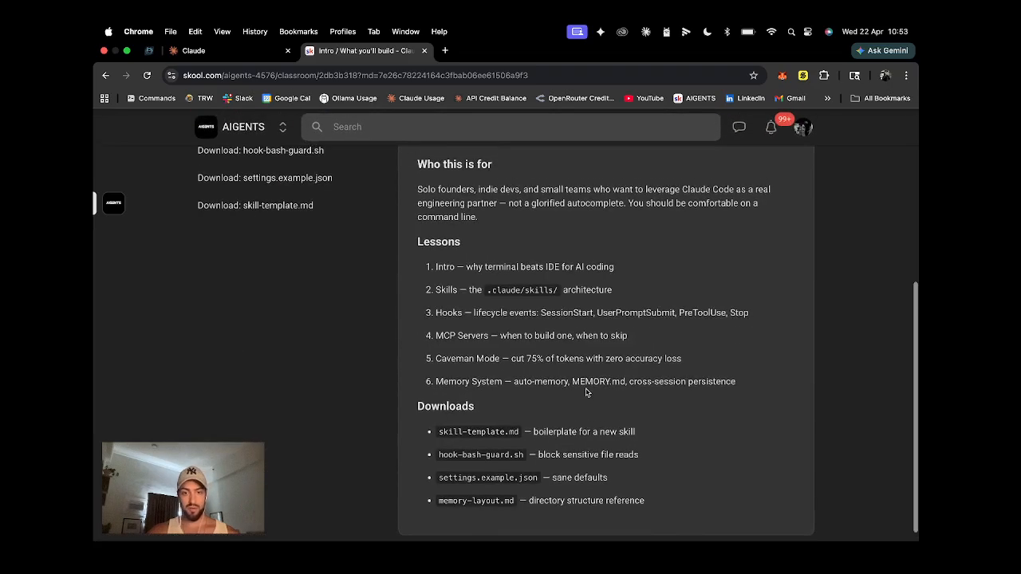
pyautogui.scroll(-1, 587, 393)
# Read through Lesson 1: Why Terminal Beats IDE for AI Coding.
pyautogui.click(287, 280)
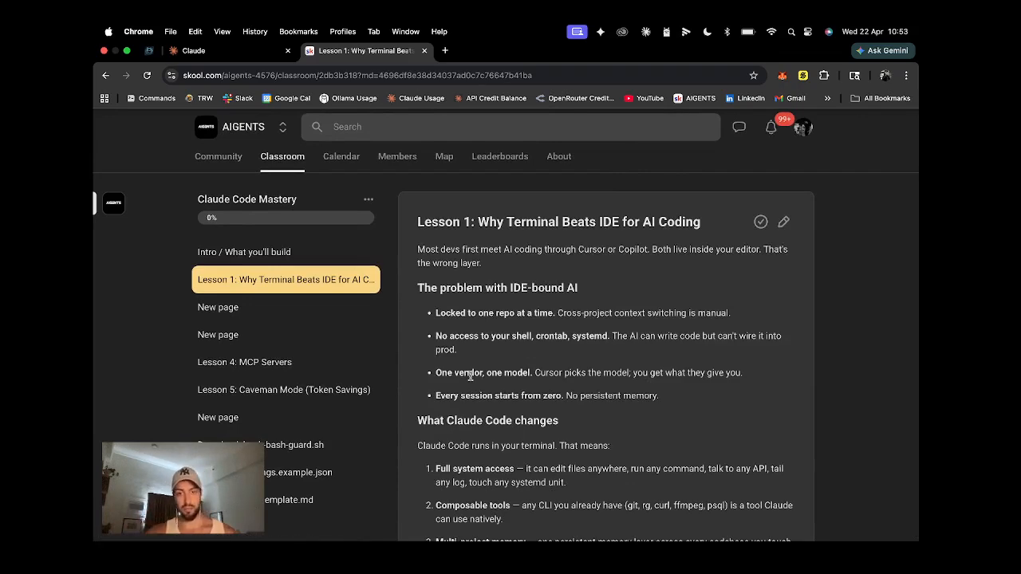
pyautogui.scroll(-5, 597, 431)
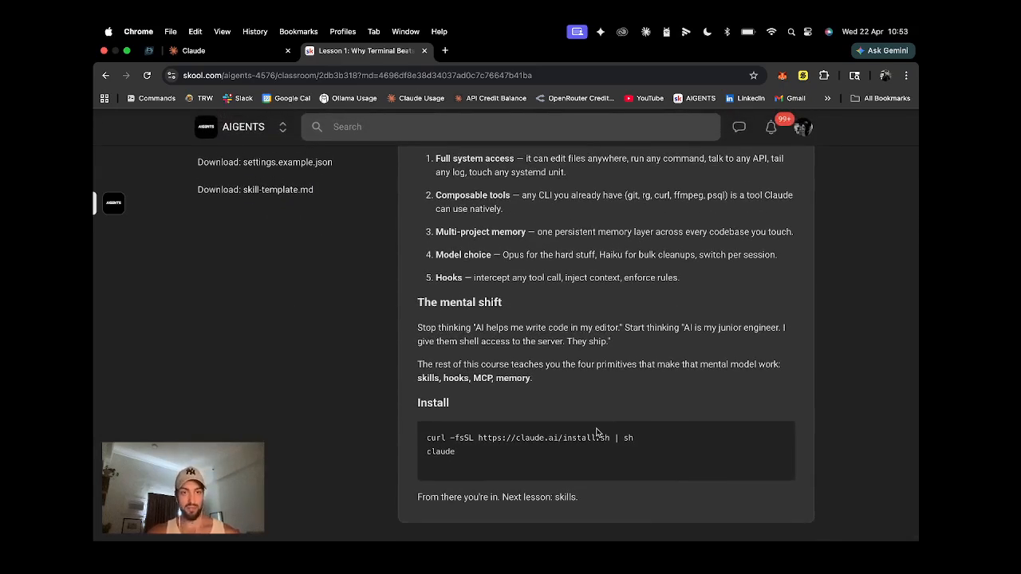
pyautogui.scroll(5, 596, 431)
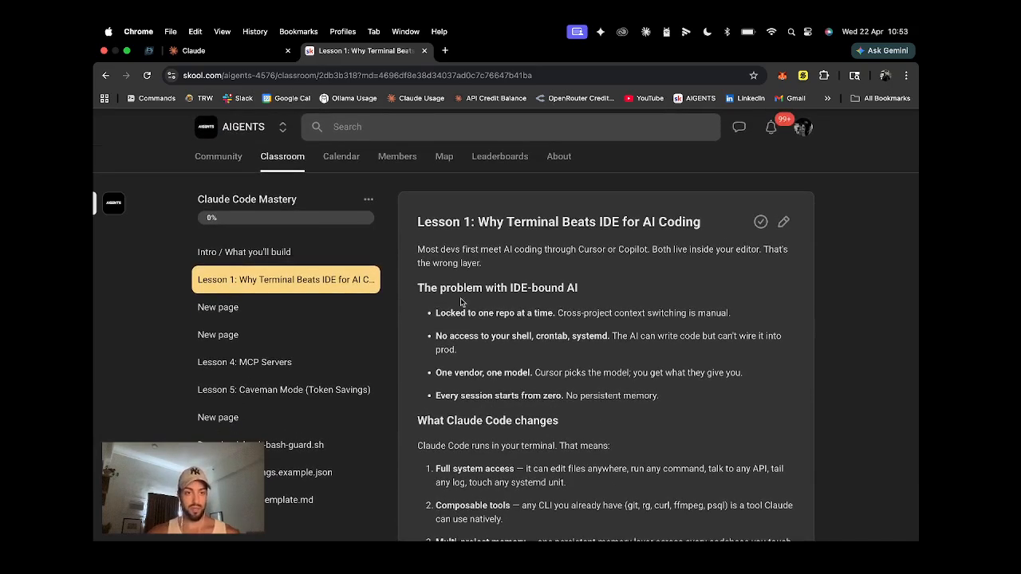
# Check the two untitled pages after Lesson 1 and read through Lesson 4: MCP Servers.
pyautogui.click(334, 313)
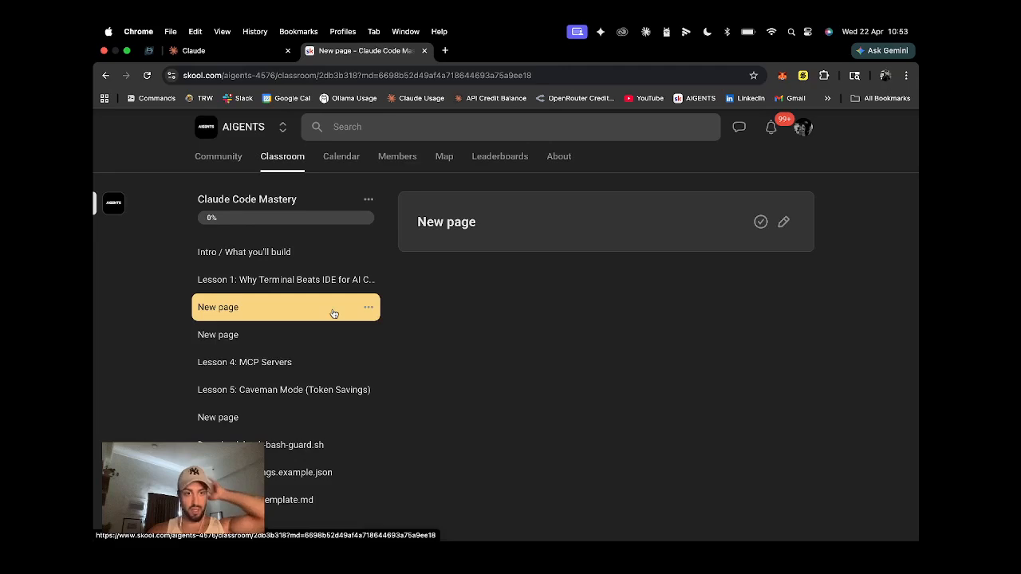
pyautogui.click(312, 338)
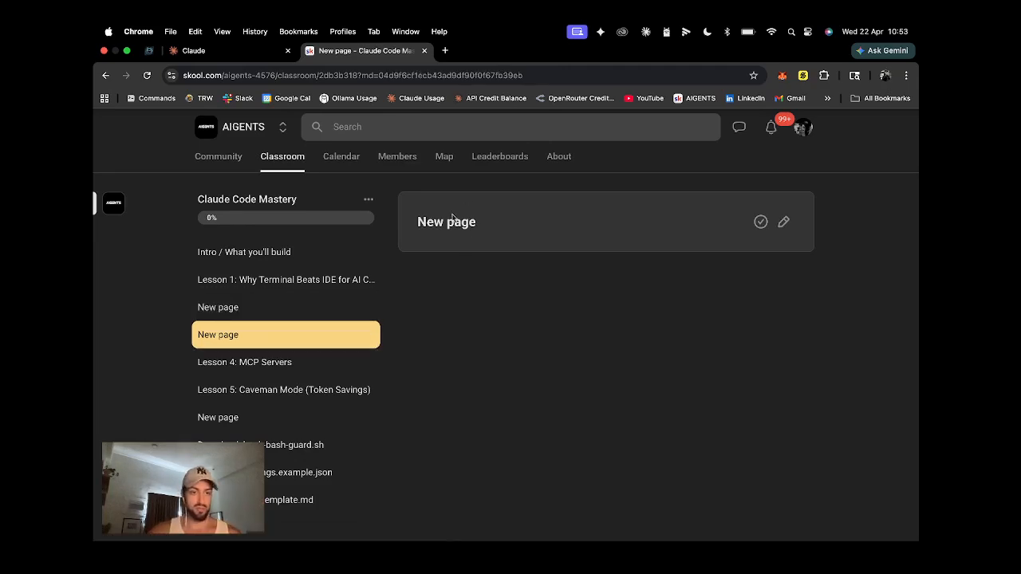
pyautogui.click(302, 361)
pyautogui.scroll(-15, 524, 391)
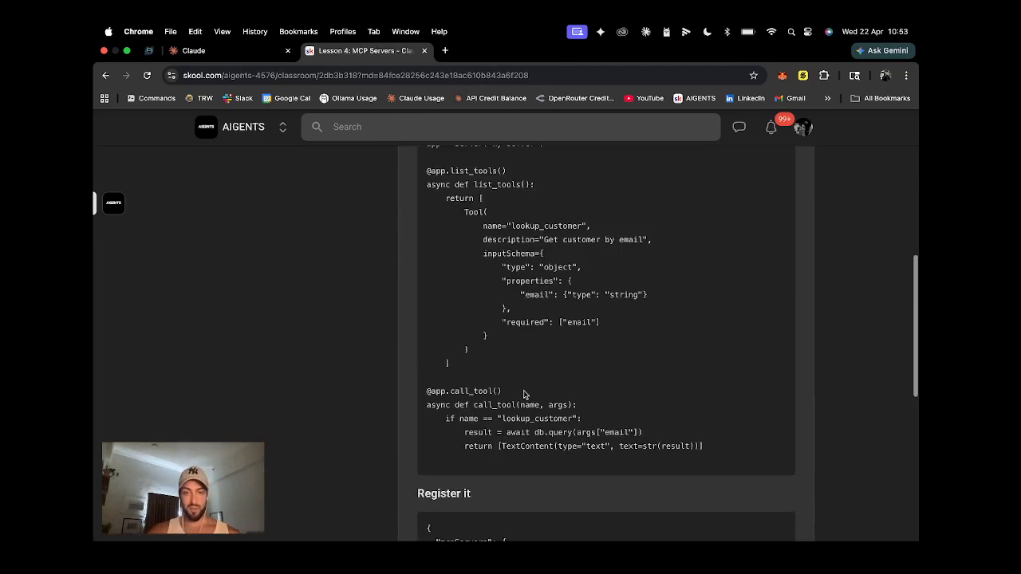
pyautogui.scroll(15, 523, 391)
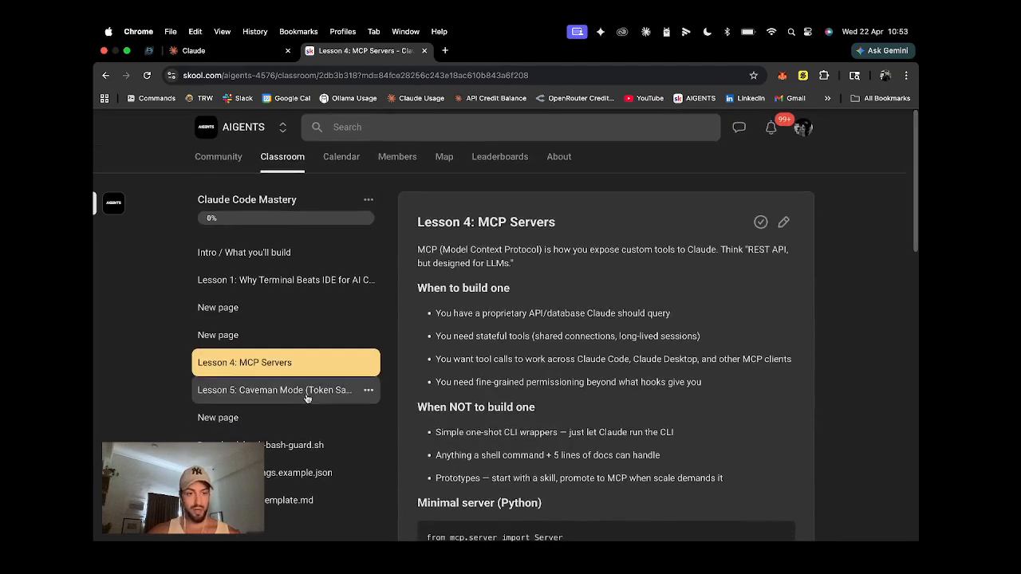
# Read through Lesson 5: Caveman Mode (Token Savings).
pyautogui.click(266, 390)
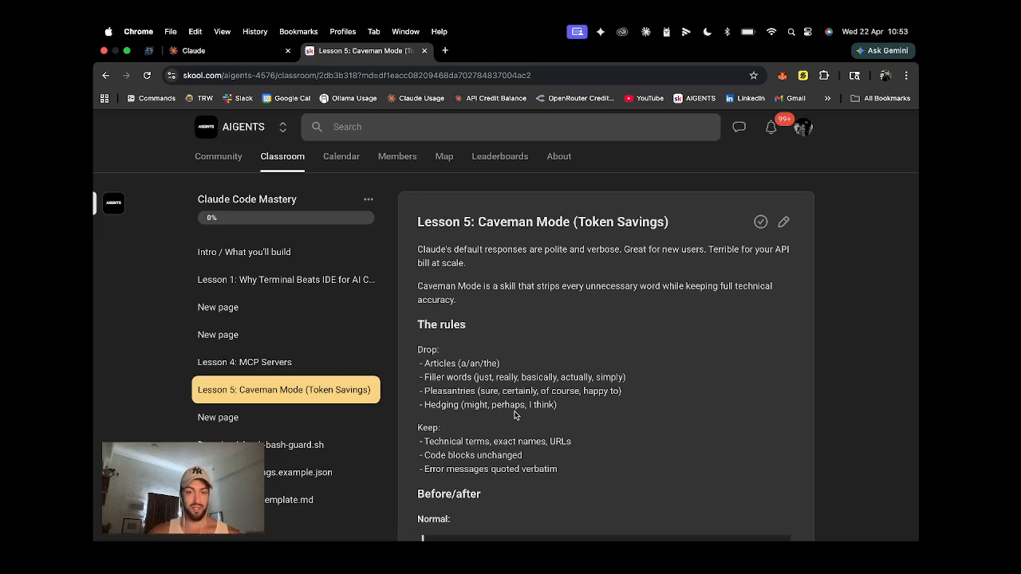
pyautogui.scroll(-15, 514, 415)
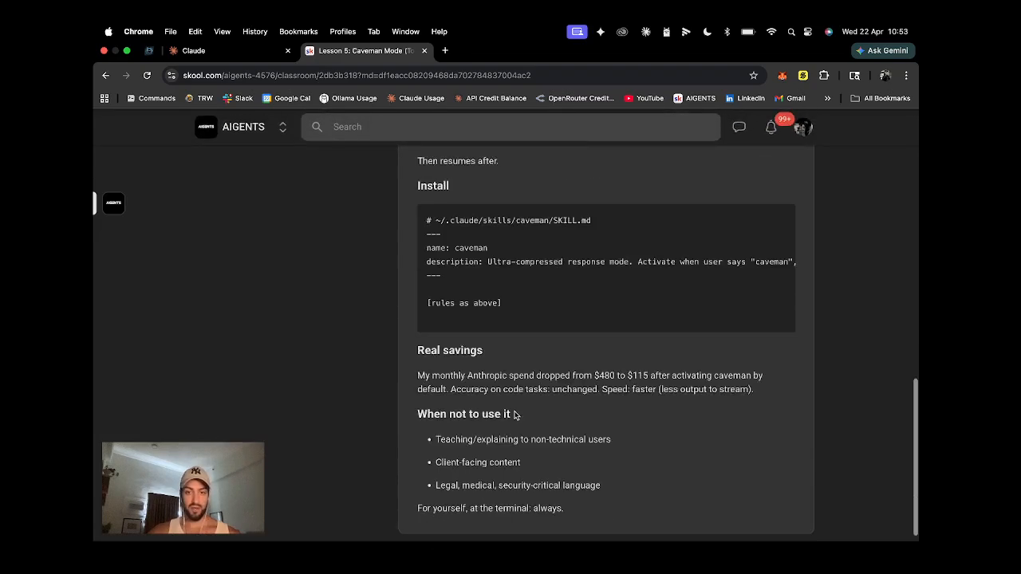
pyautogui.scroll(15, 515, 415)
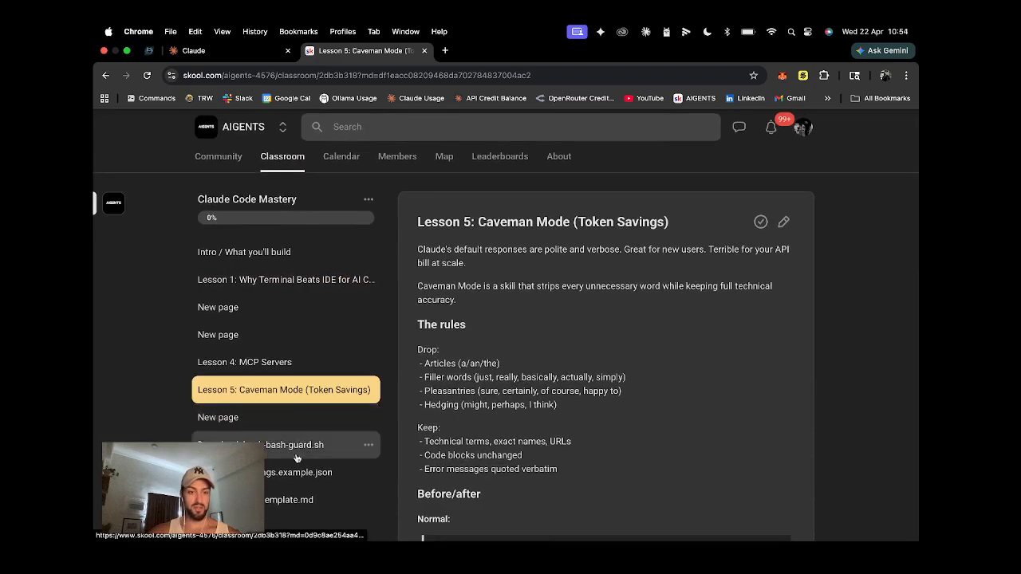
# View the course's download pages for hook-bash-guard.sh and settings.example.json.
pyautogui.click(275, 445)
pyautogui.scroll(-5, 279, 415)
pyautogui.scroll(3, 280, 411)
pyautogui.click(267, 383)
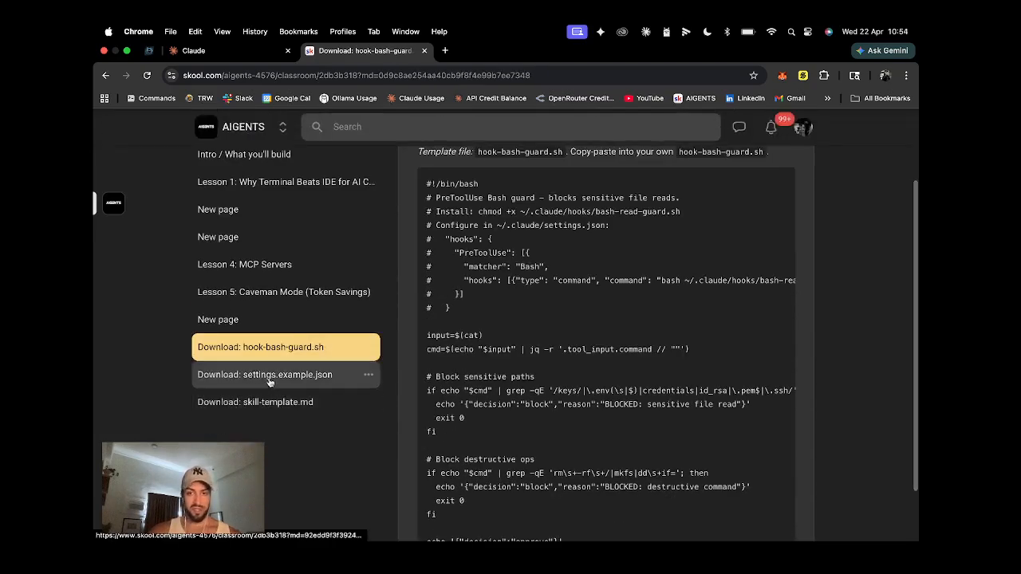
# Return to the classroom overview and examine the course cards, from the duplicate drafts to Lead Generation on Autopilot.
pyautogui.scroll(3, 348, 276)
pyautogui.click(278, 165)
pyautogui.scroll(-6, 576, 372)
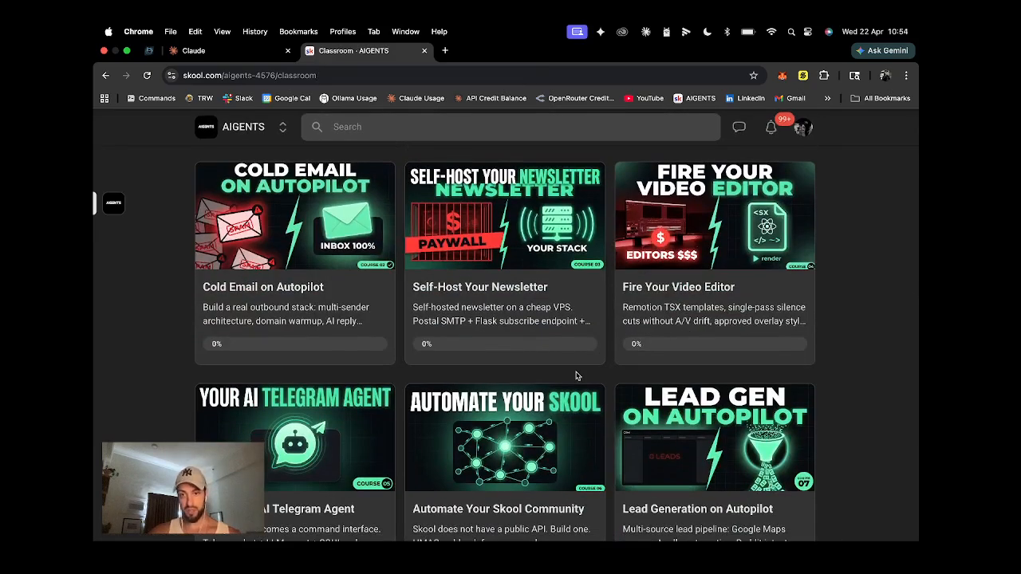
pyautogui.scroll(4, 576, 375)
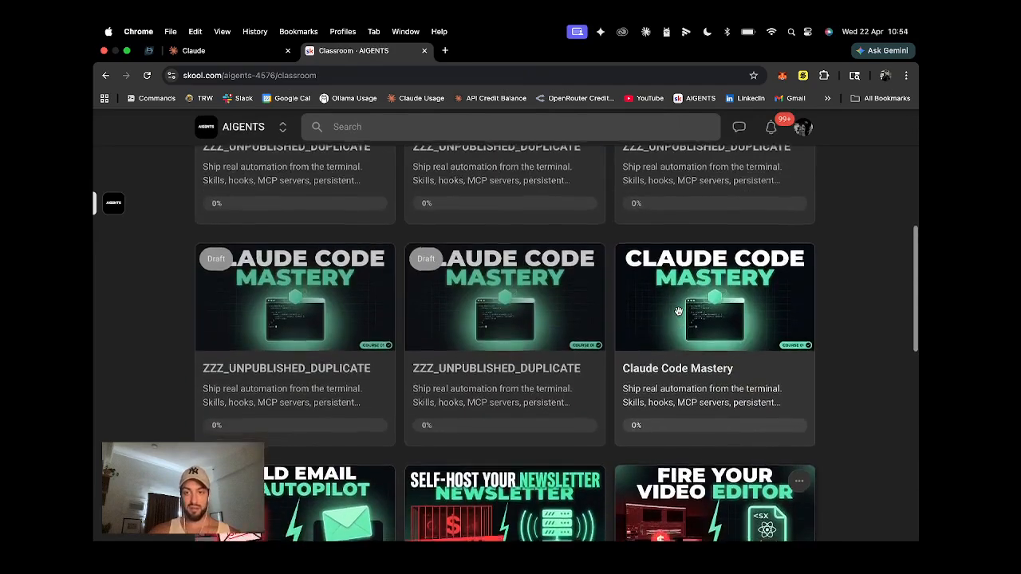
pyautogui.scroll(-2, 491, 324)
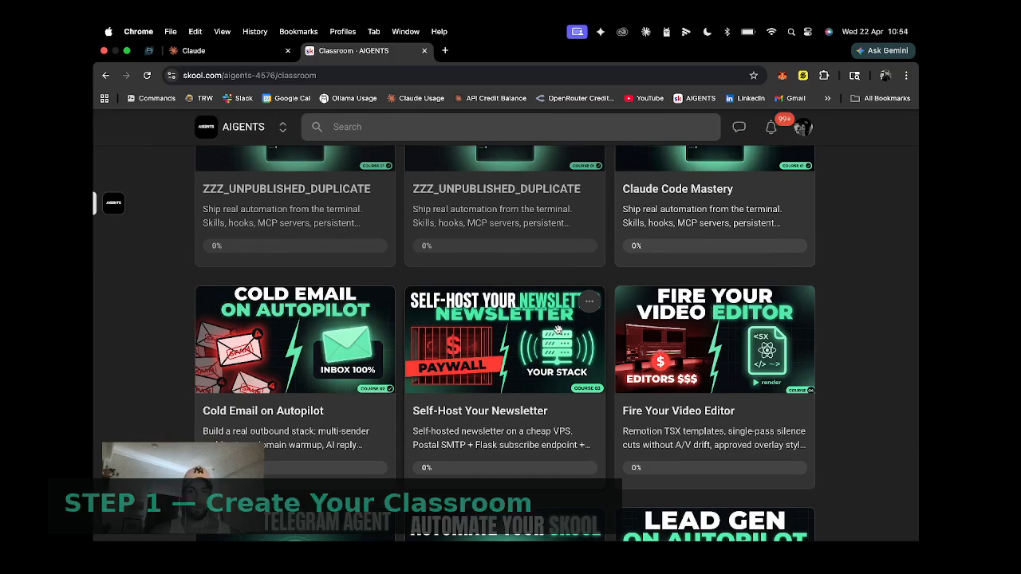
pyautogui.scroll(-2, 562, 343)
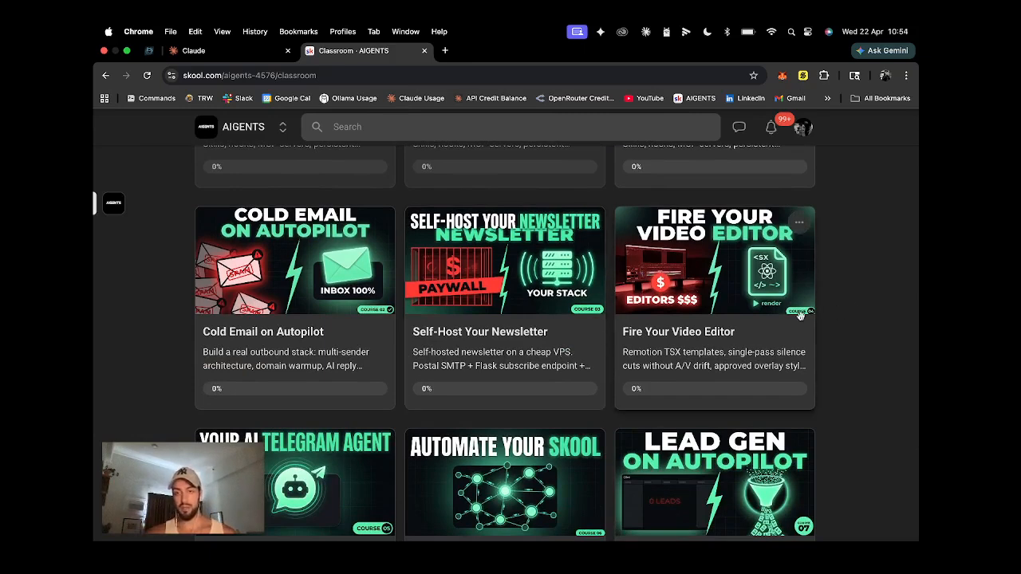
pyautogui.scroll(-1, 838, 308)
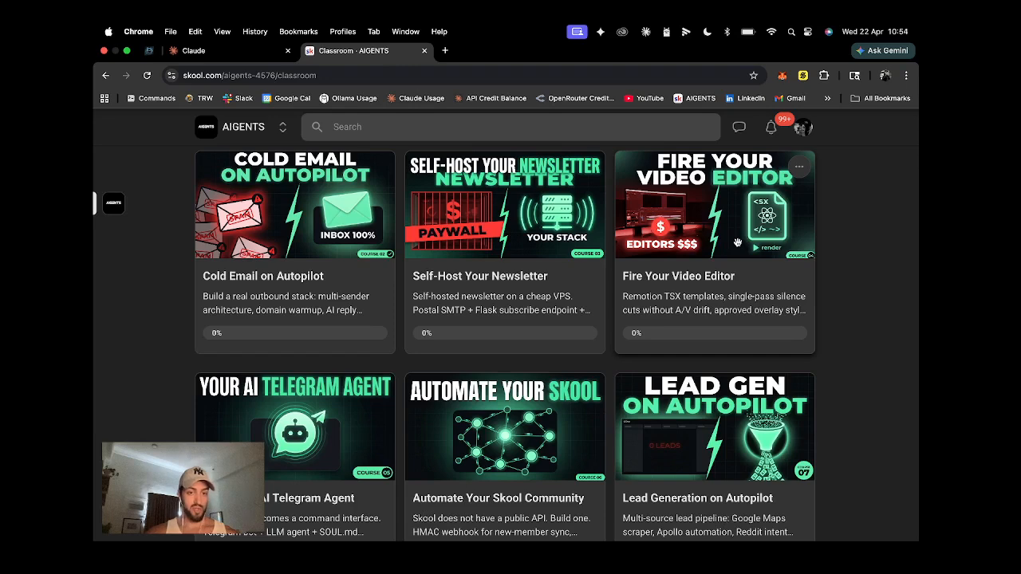
pyautogui.scroll(-2, 738, 242)
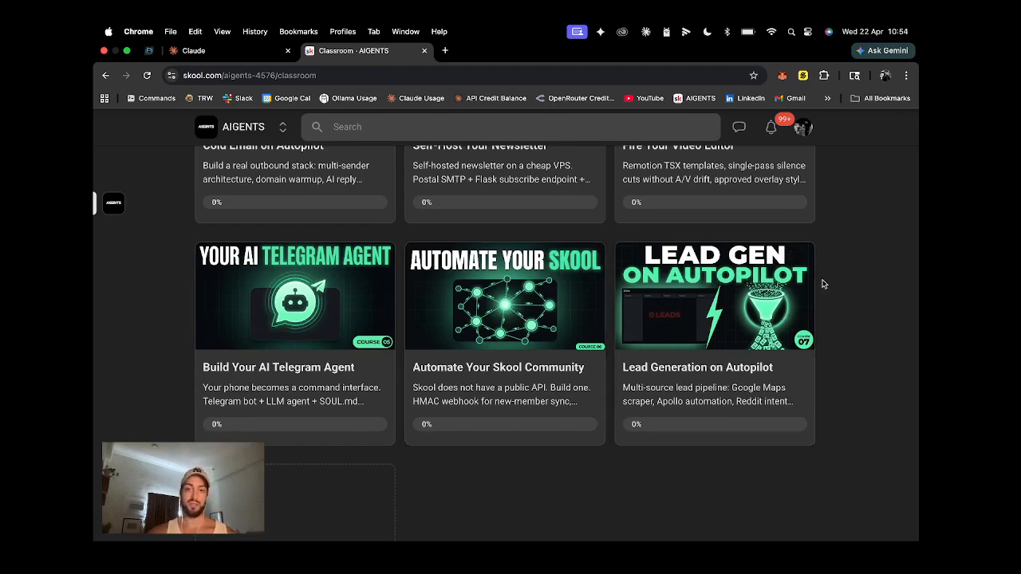
pyautogui.scroll(10, 823, 284)
pyautogui.scroll(-5, 823, 284)
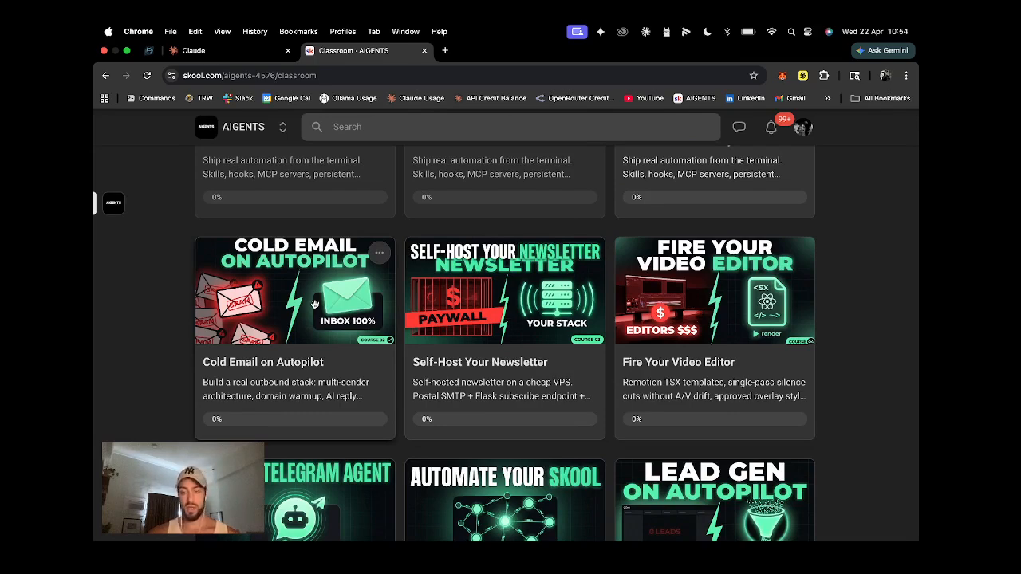
pyautogui.scroll(-5, 544, 371)
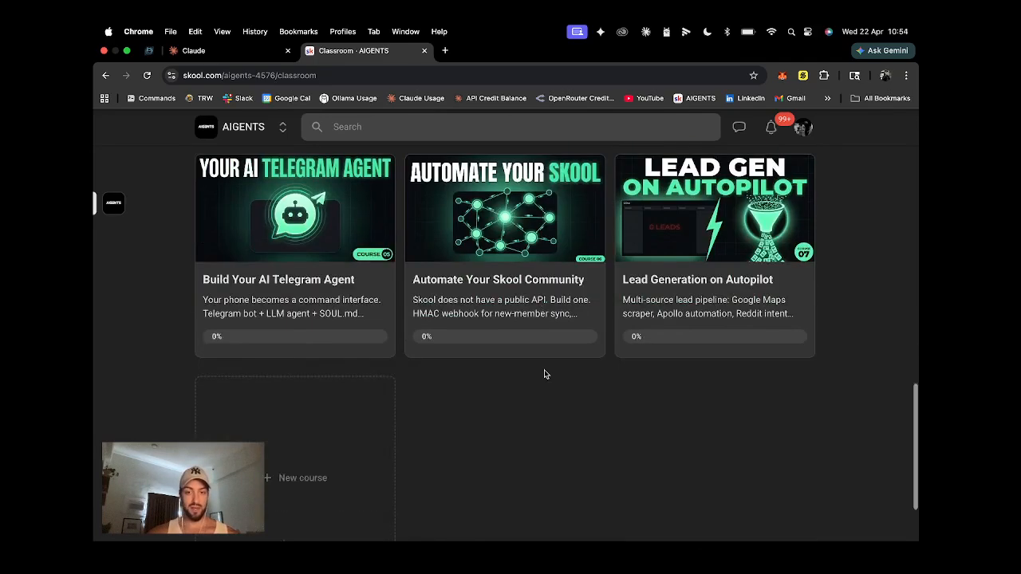
pyautogui.scroll(10, 544, 371)
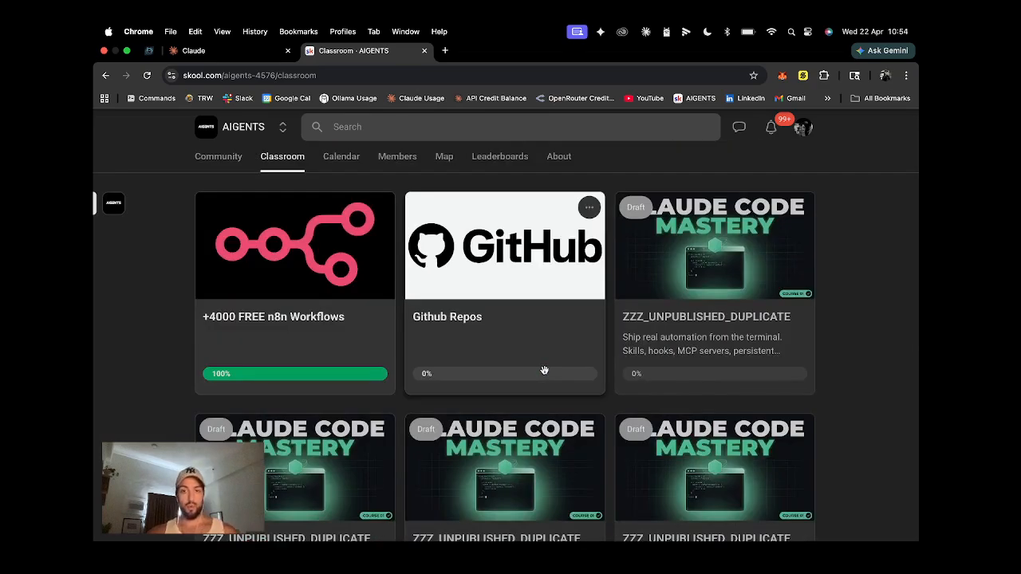
pyautogui.scroll(-1, 612, 377)
pyautogui.scroll(-5, 612, 376)
# Switch to the Claude Code session in the VS Code terminal and open the plugin manager with /plugin.
pyautogui.press('super+Tab')
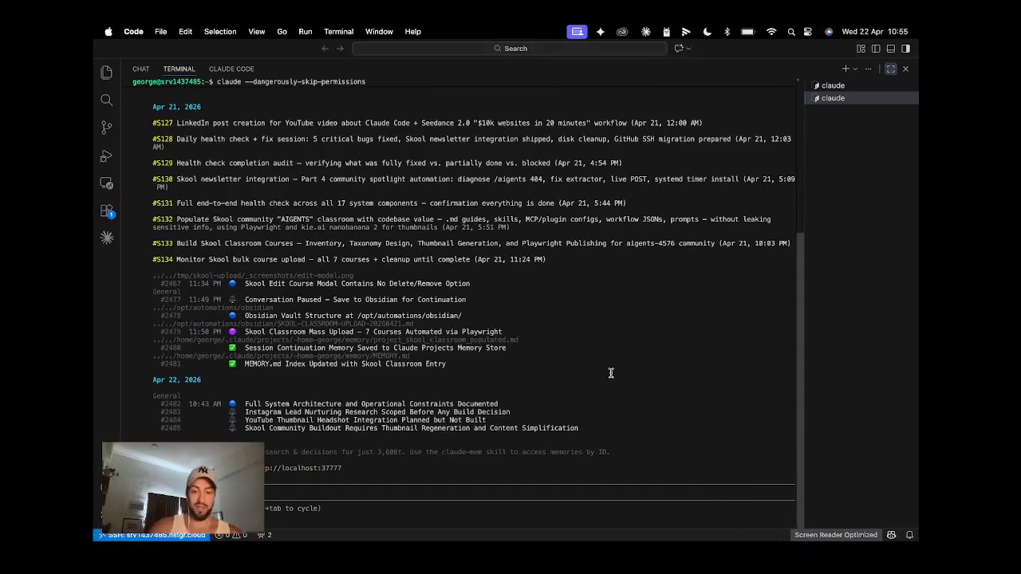
pyautogui.write('/plan')
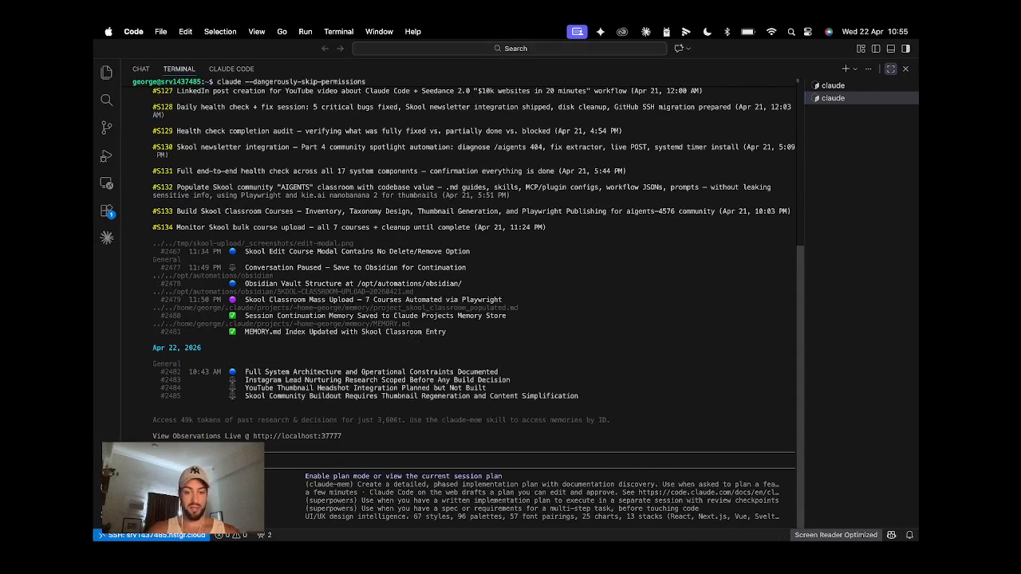
pyautogui.press('Return')
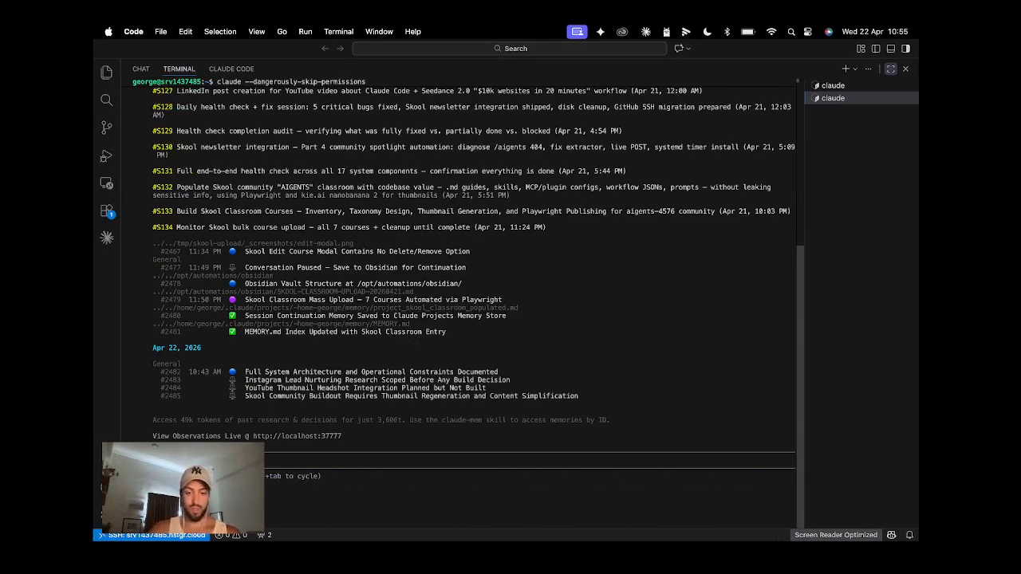
pyautogui.write('/plugin')
pyautogui.press('Return')
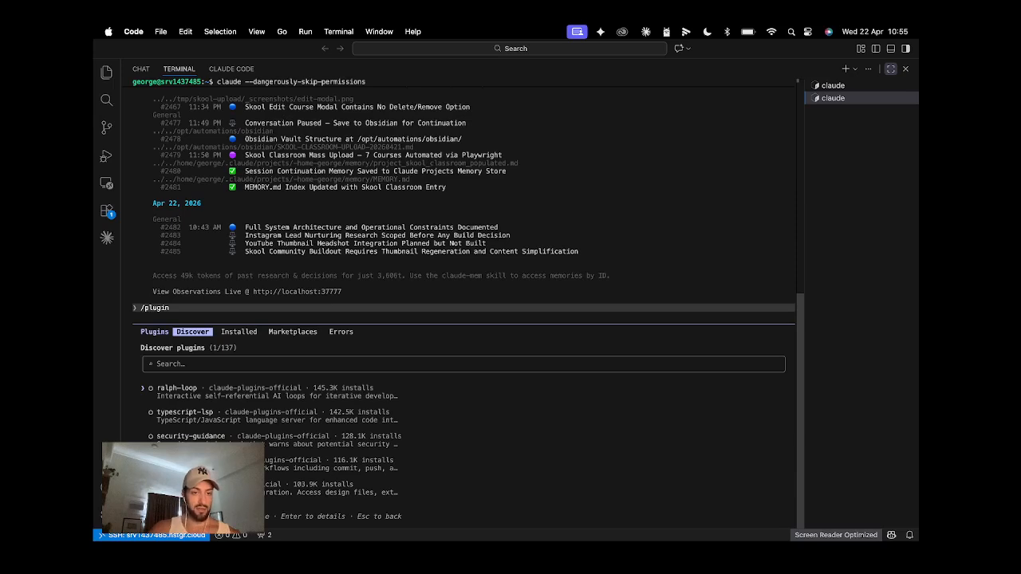
# Install the supabase plugin from the claude-plugins-official marketplace.
pyautogui.press('Down')
pyautogui.press('Down')
pyautogui.press('Down')
pyautogui.press('Down')
pyautogui.press('Down')
pyautogui.press('Down')
pyautogui.press('Down')
pyautogui.press('Down')
pyautogui.press('Down')
pyautogui.press('Down')
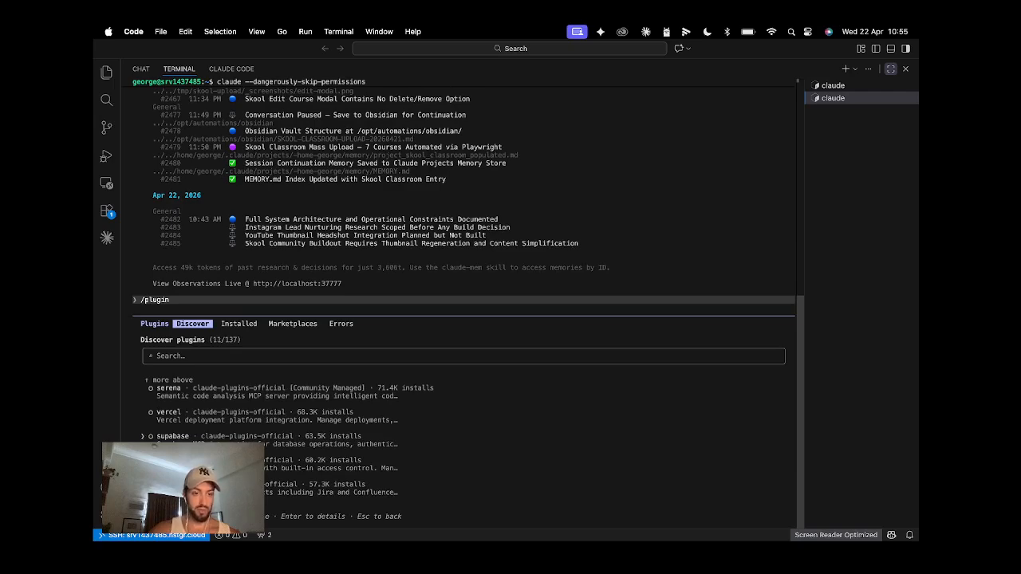
pyautogui.press('Return')
pyautogui.press('Return')
# Activate the pending plugin changes with /reload-plugins.
pyautogui.write('/plu')
pyautogui.press('Down')
pyautogui.press('Return')
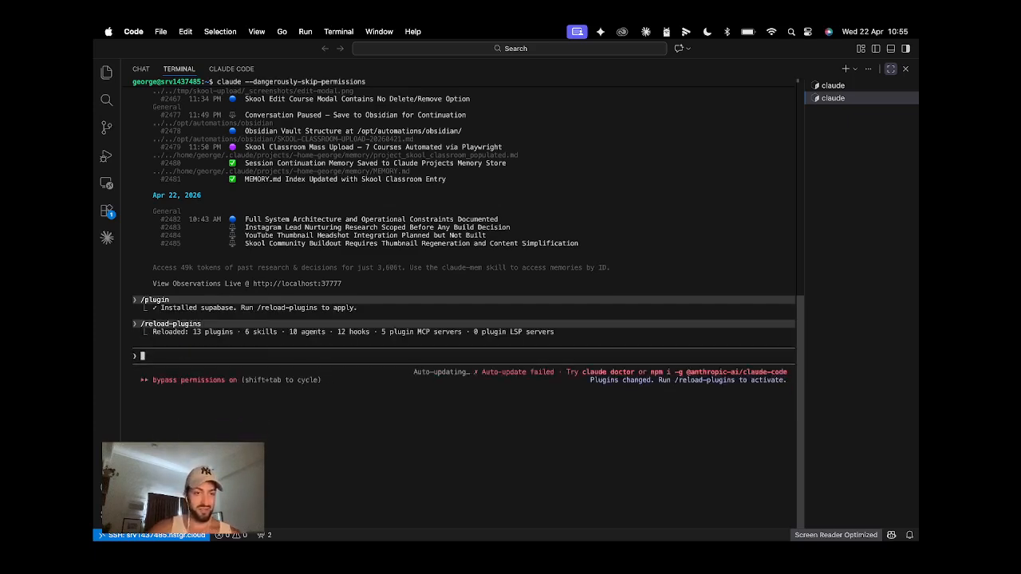
# Reopen the plugin manager, look through the installed plugins down to the playwright plugin, and close the manager.
pyautogui.write('/plugins')
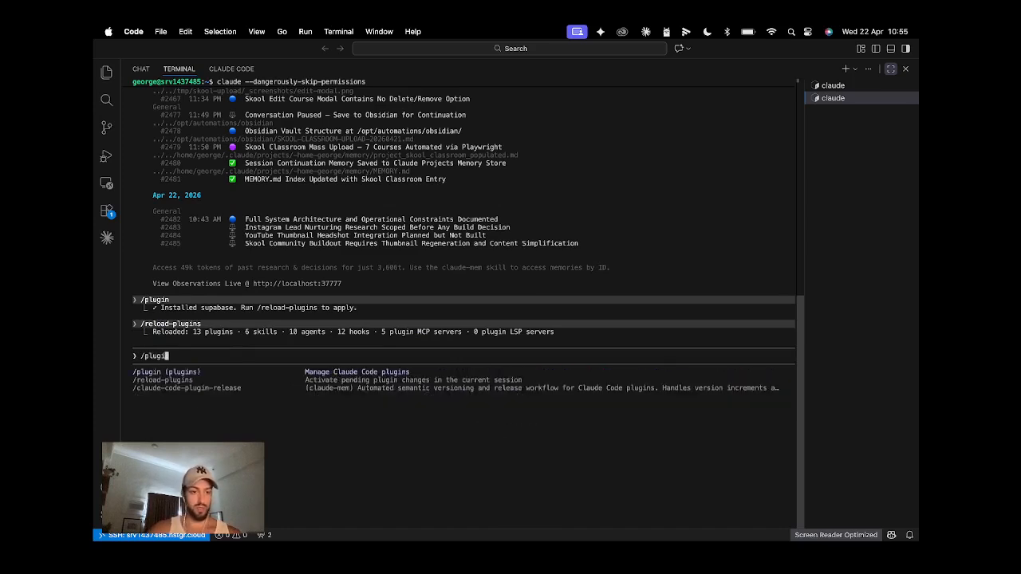
pyautogui.press('Return')
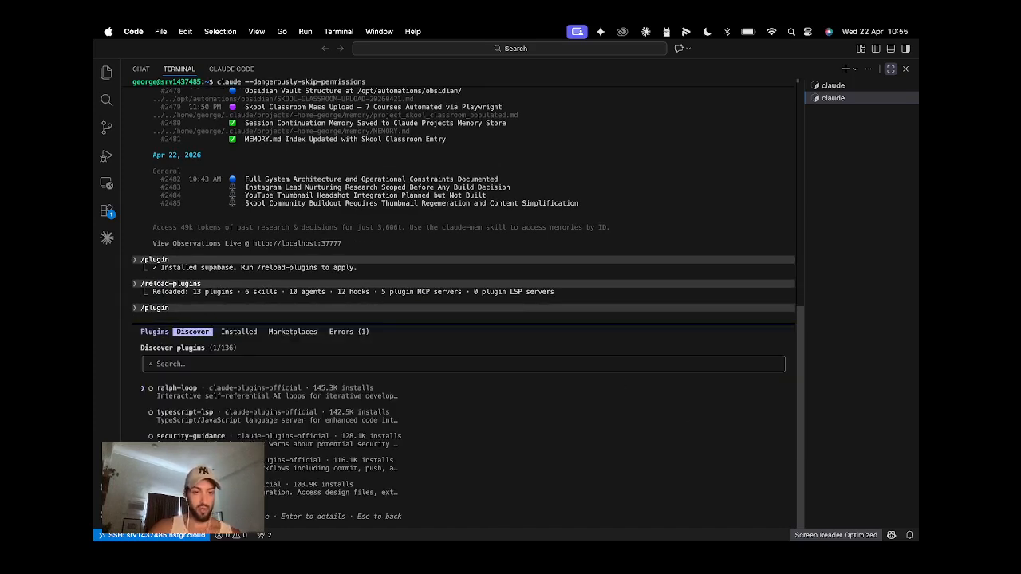
pyautogui.press('Right')
pyautogui.press('Down')
pyautogui.press('Down')
pyautogui.press('Down')
pyautogui.press('Down')
pyautogui.press('Down')
pyautogui.press('Down')
pyautogui.press('Down')
pyautogui.press('Down')
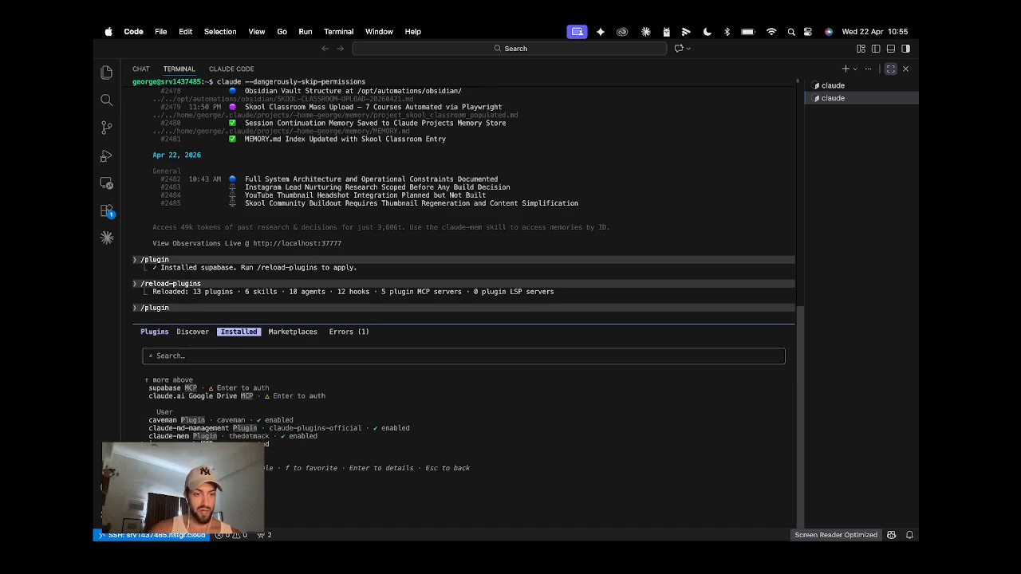
pyautogui.press('Down')
pyautogui.press('Down')
pyautogui.press('Down')
pyautogui.press('Down')
pyautogui.press('Down')
pyautogui.press('Down')
pyautogui.press('Down')
pyautogui.press('Down')
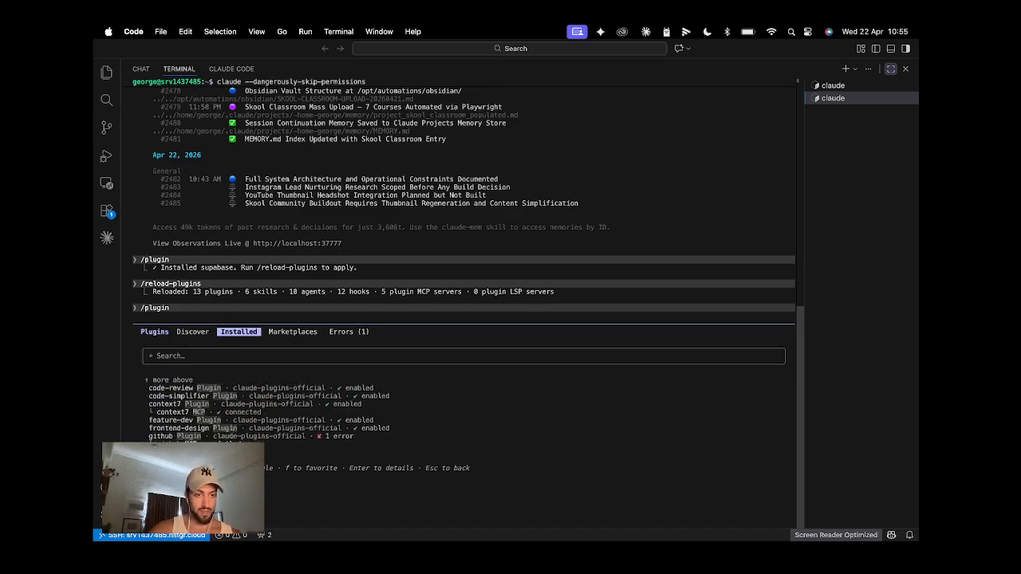
pyautogui.press('Up')
pyautogui.press('Up')
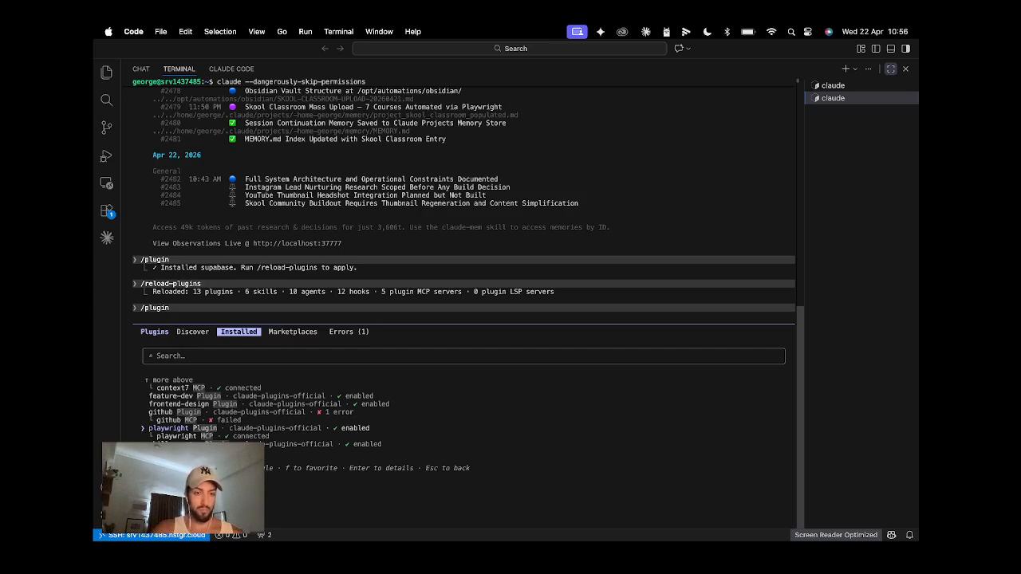
pyautogui.press('Escape')
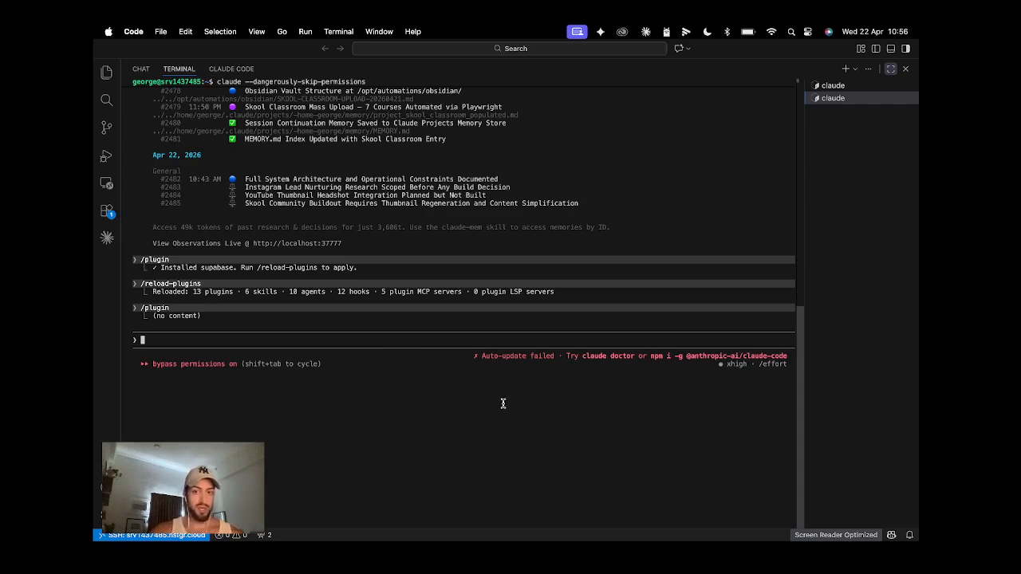
# Switch to the Skool classroom in Chrome and look over the draft duplicates and the published course cards.
pyautogui.hotkey('ctrl', 'Right')
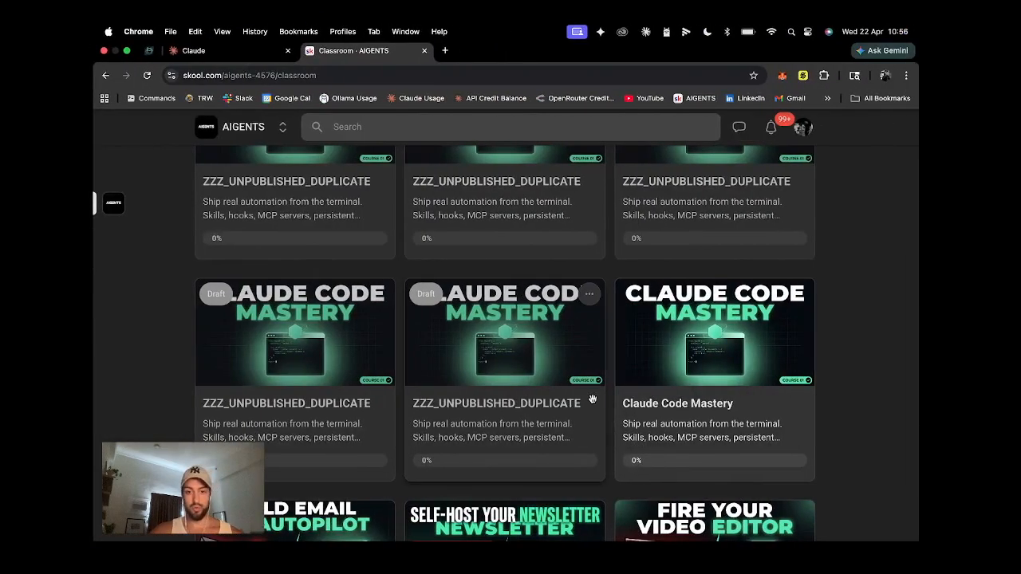
pyautogui.scroll(-1, 592, 399)
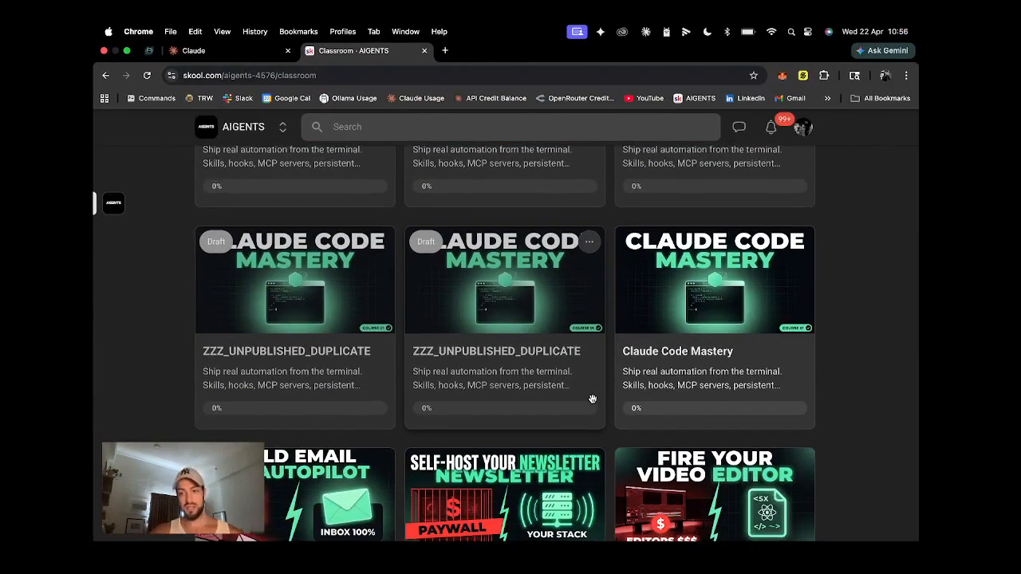
pyautogui.scroll(5, 592, 399)
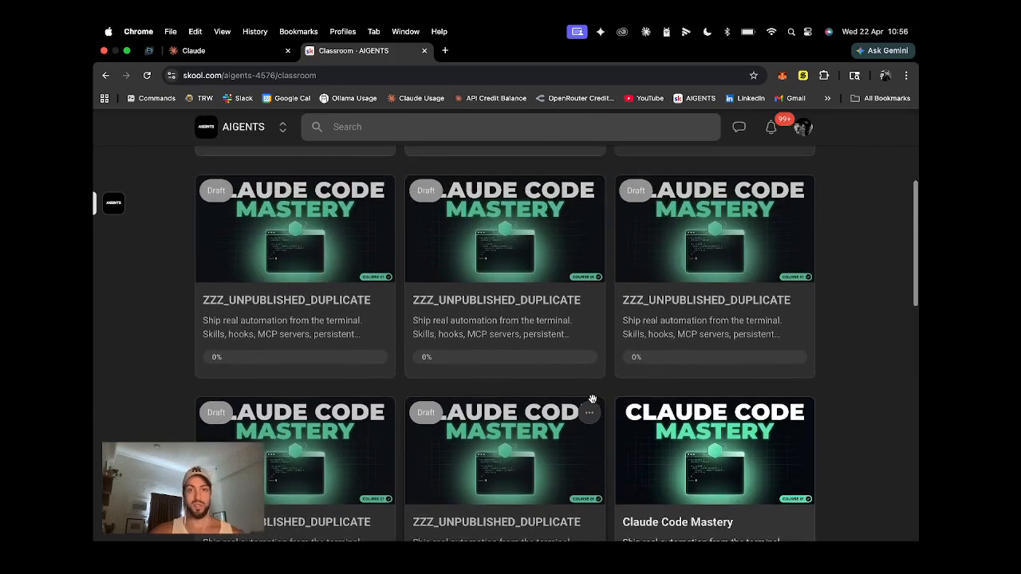
pyautogui.scroll(-10, 592, 399)
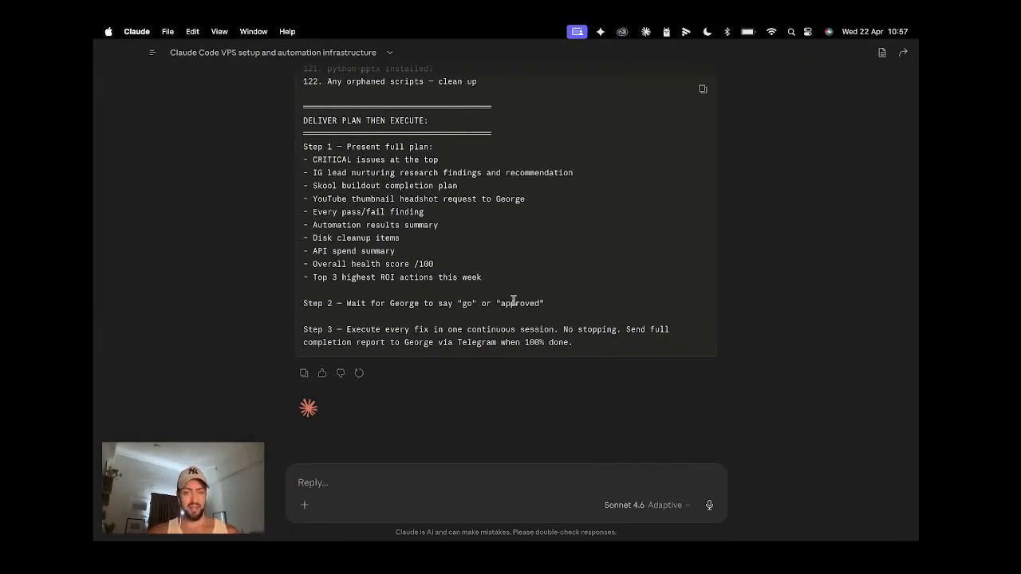
# Review the "DELIVER PLAN THEN EXECUTE" prompt in the Claude chat, then enable plan mode in the Claude Code session with /plan.
pyautogui.scroll(8, 678, 269)
pyautogui.scroll(-8, 678, 270)
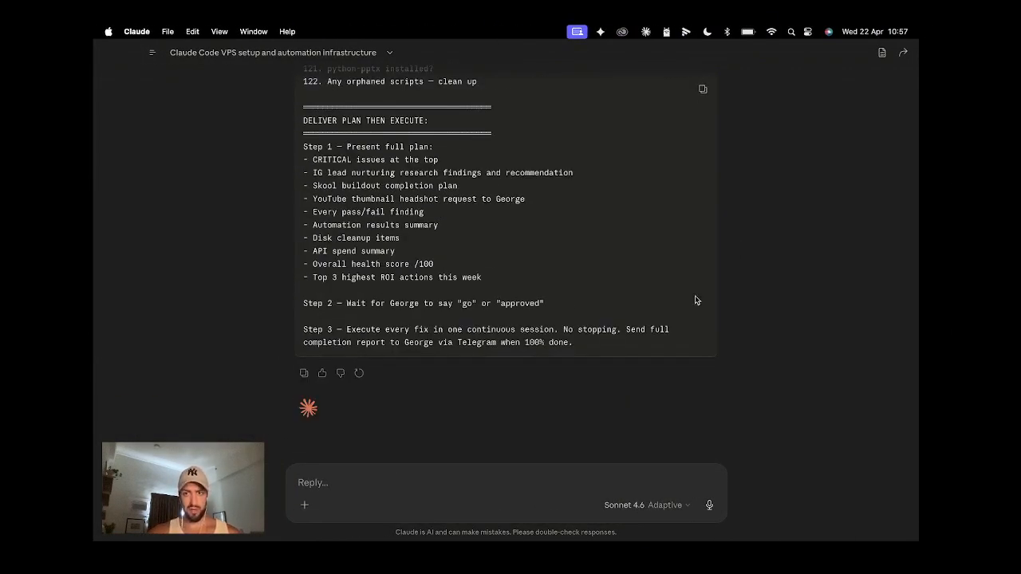
pyautogui.press('super+Tab')
pyautogui.write('/plan')
pyautogui.press('Return')
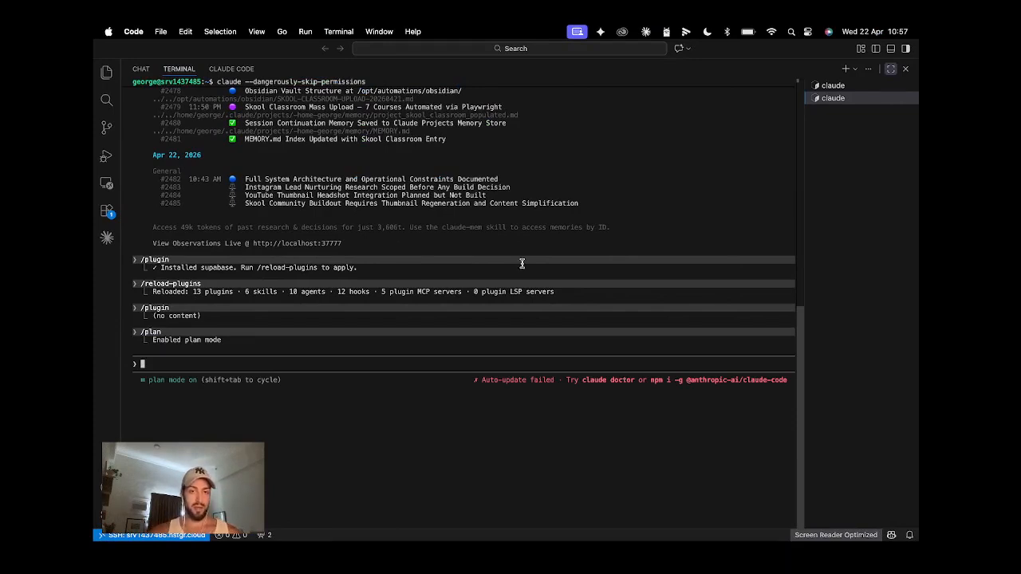
# Switch to Chrome, load kie.ai in a new tab, and go to its models market.
pyautogui.press('super+Tab')
pyautogui.scroll(5, 315, 266)
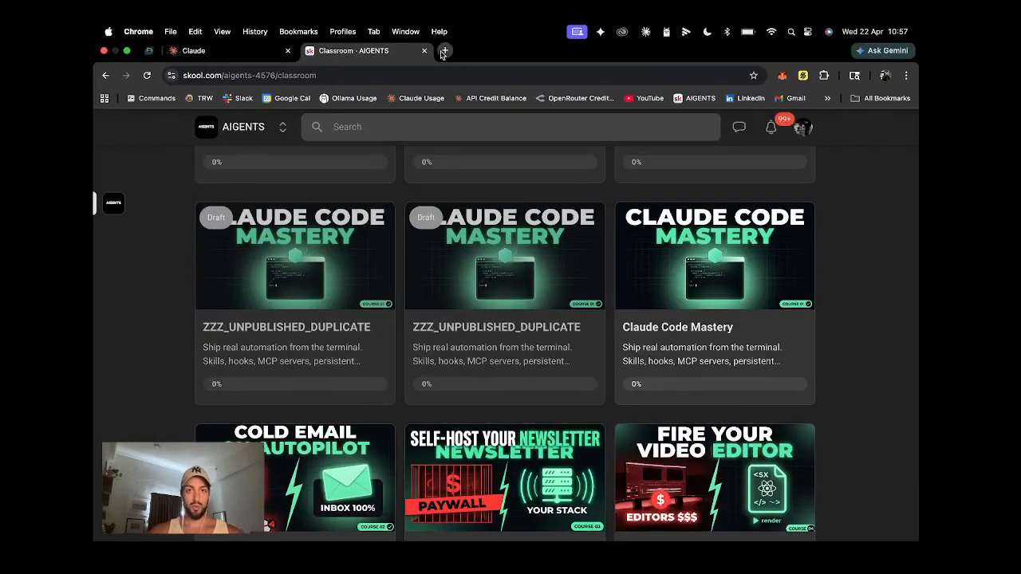
pyautogui.click(444, 51)
pyautogui.write('kie')
pyautogui.press('Return')
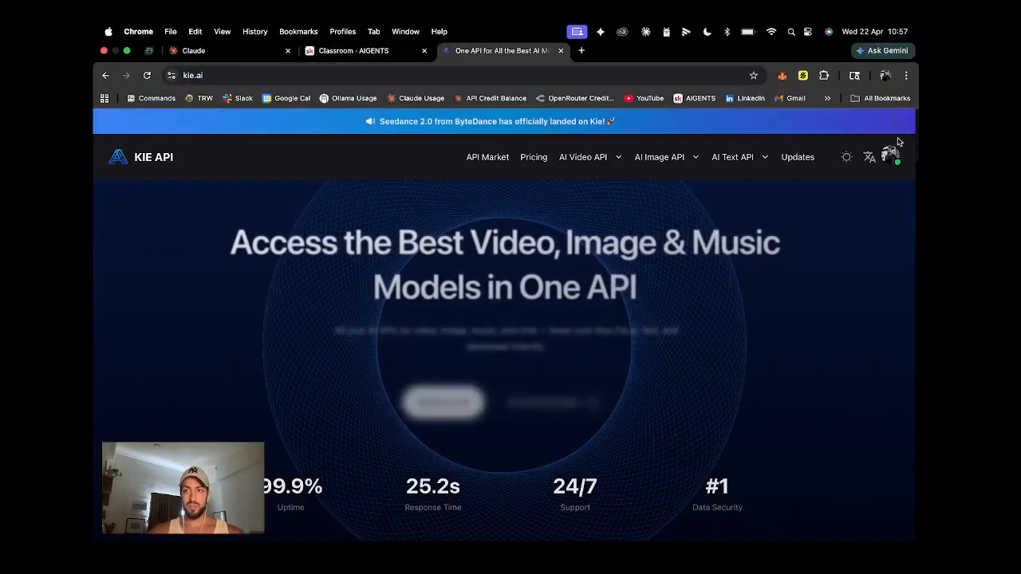
pyautogui.click(891, 156)
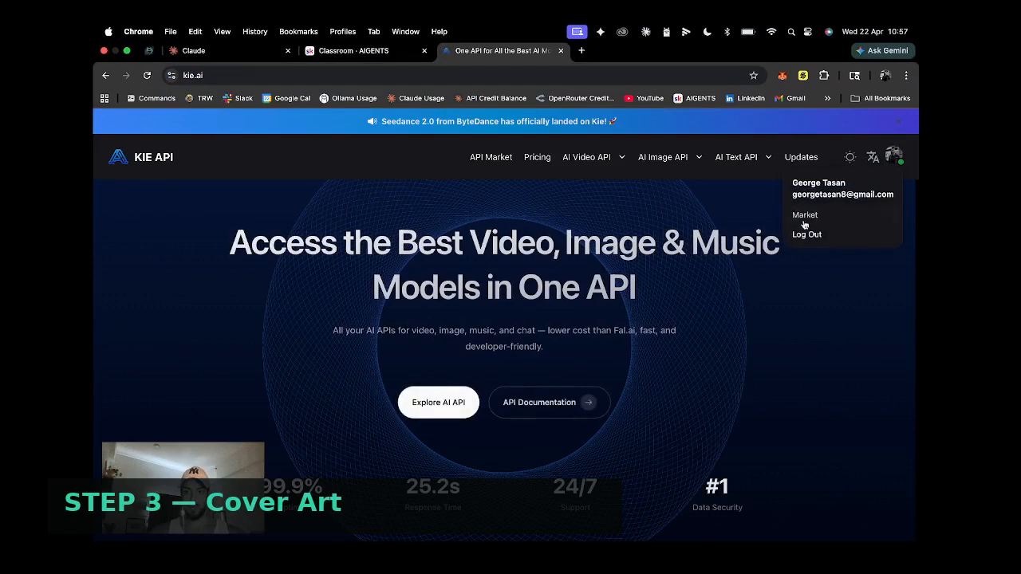
pyautogui.click(804, 216)
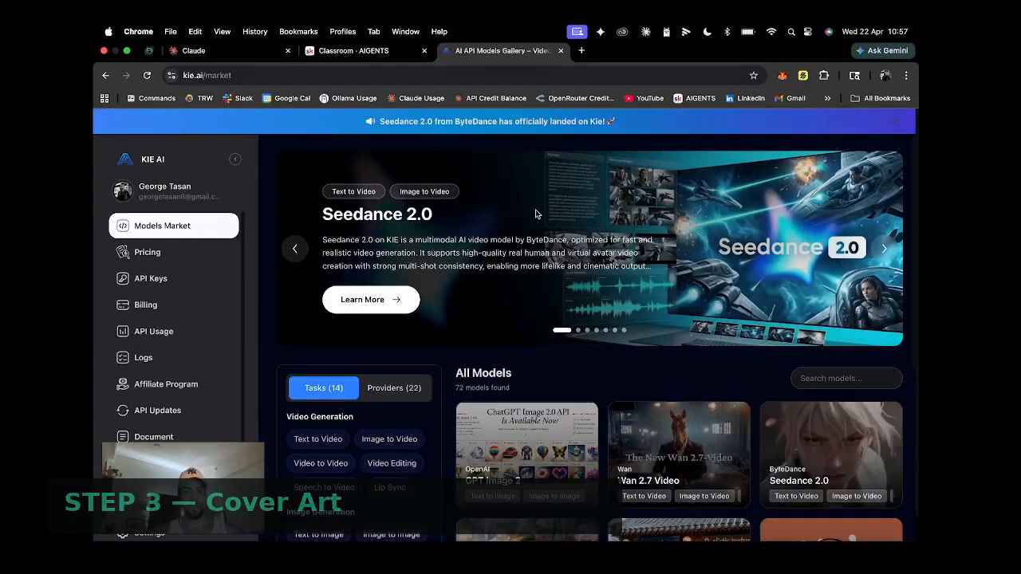
# Filter the models market by the Text to Image task and look over the matching image models.
pyautogui.scroll(-4, 351, 416)
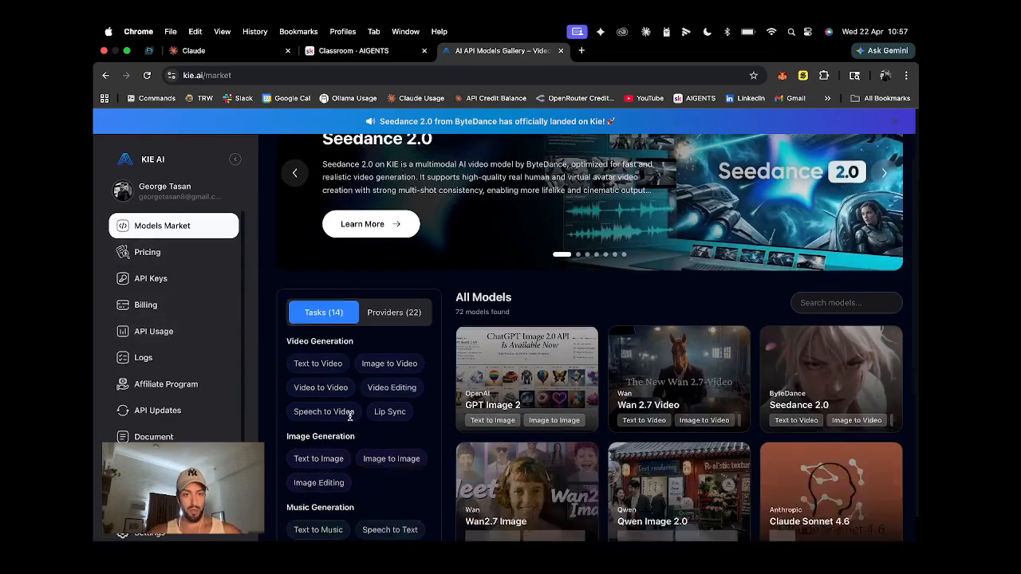
pyautogui.click(325, 383)
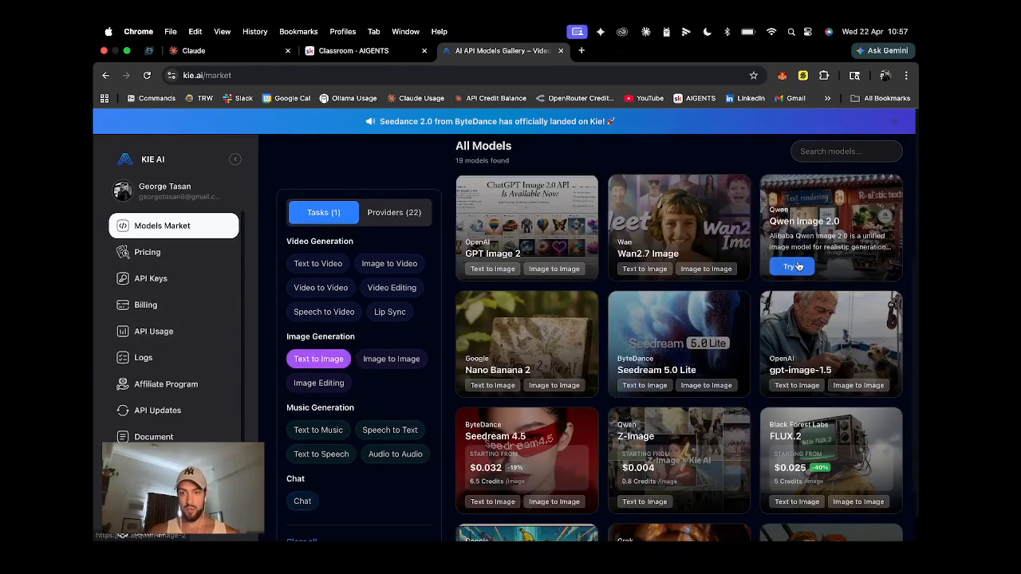
pyautogui.scroll(1, 718, 343)
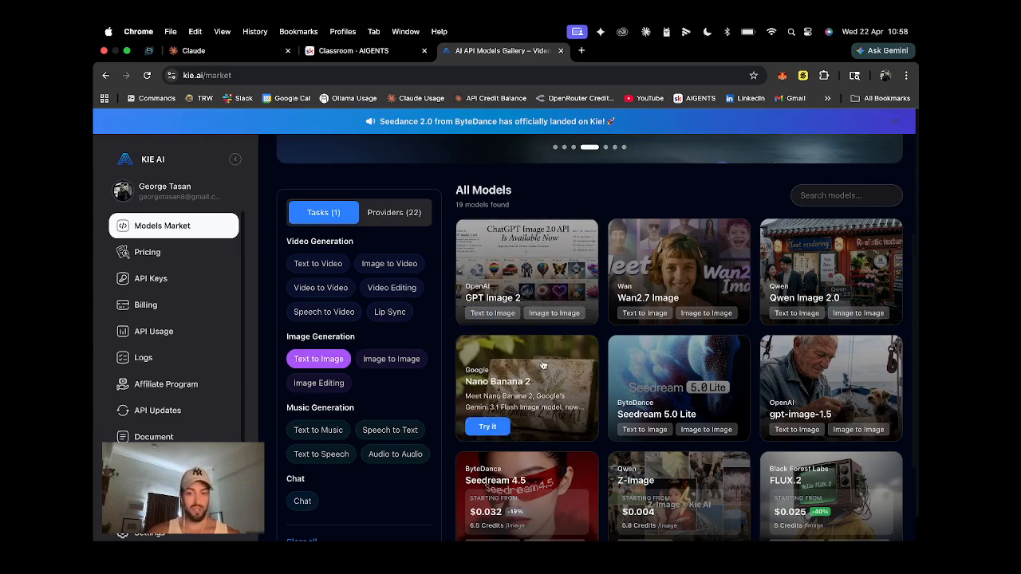
# Open the Nano Banana 2 model page, review its pricing and playground, and close its tab.
pyautogui.click(515, 368)
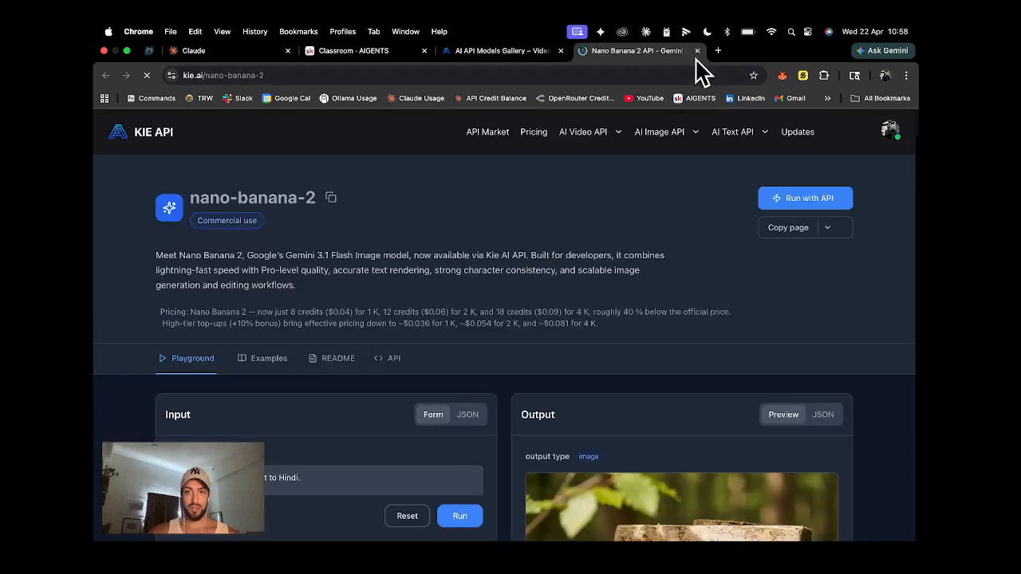
pyautogui.scroll(-3, 406, 355)
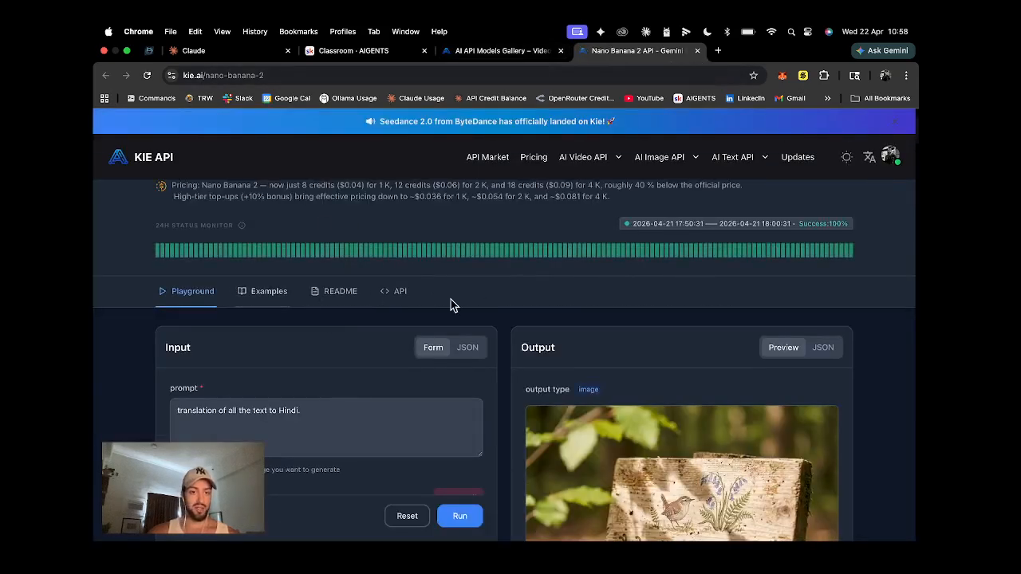
pyautogui.scroll(3, 417, 325)
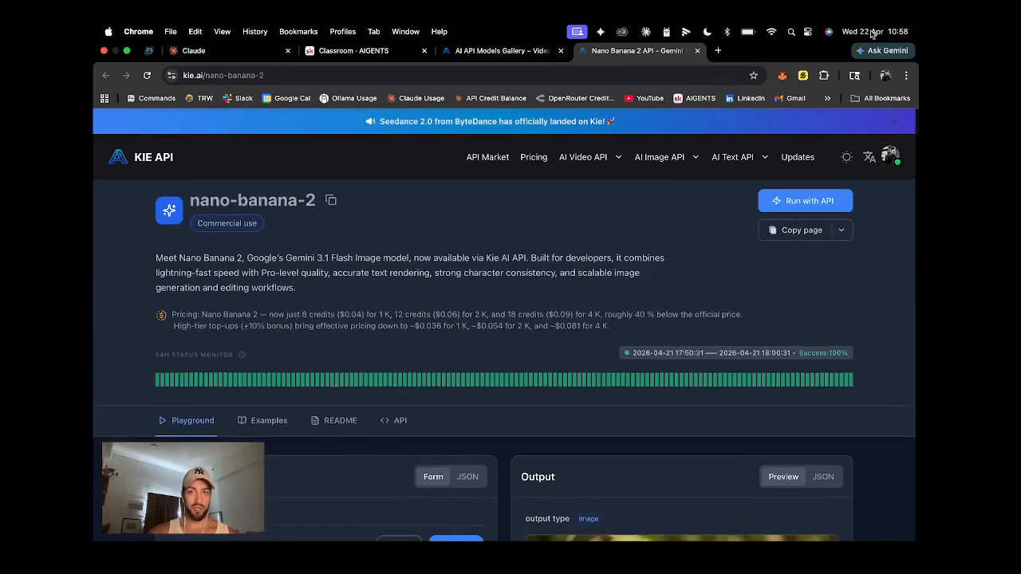
pyautogui.click(698, 50)
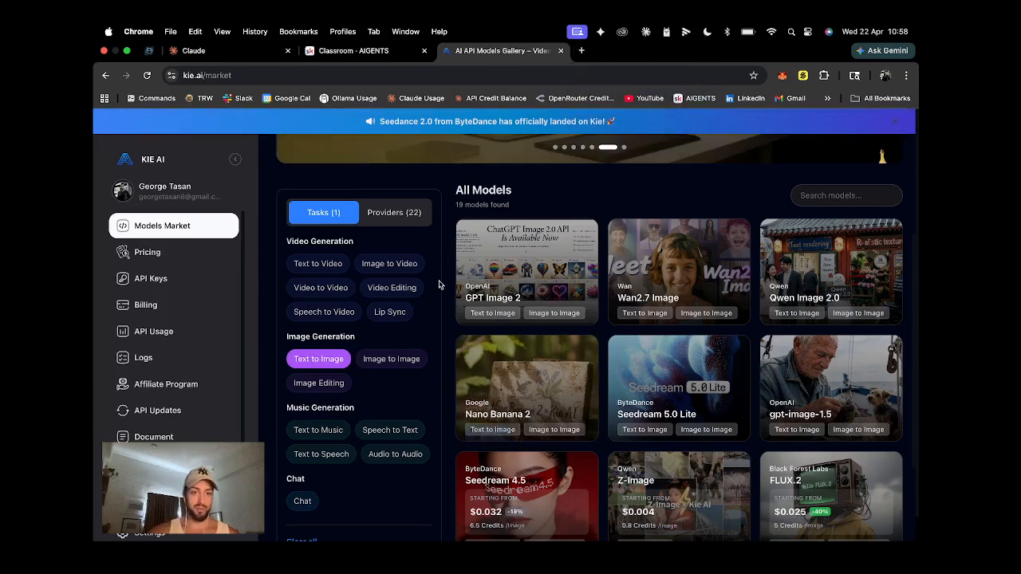
# View the KIE AI API keys list and the Create API Key dialog, dismissing the dialog without creating a key.
pyautogui.click(189, 277)
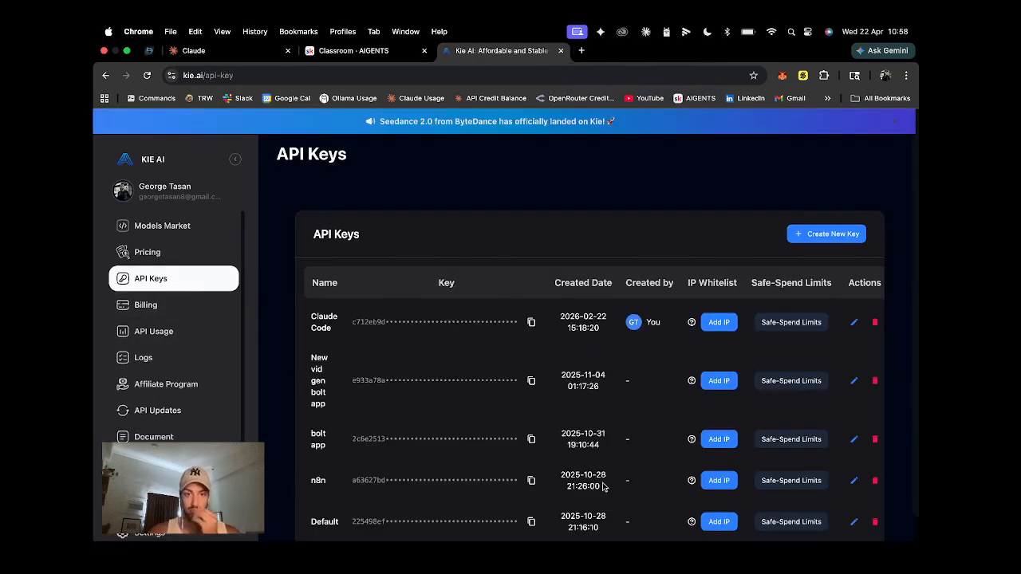
pyautogui.scroll(-2, 547, 421)
pyautogui.scroll(2, 547, 420)
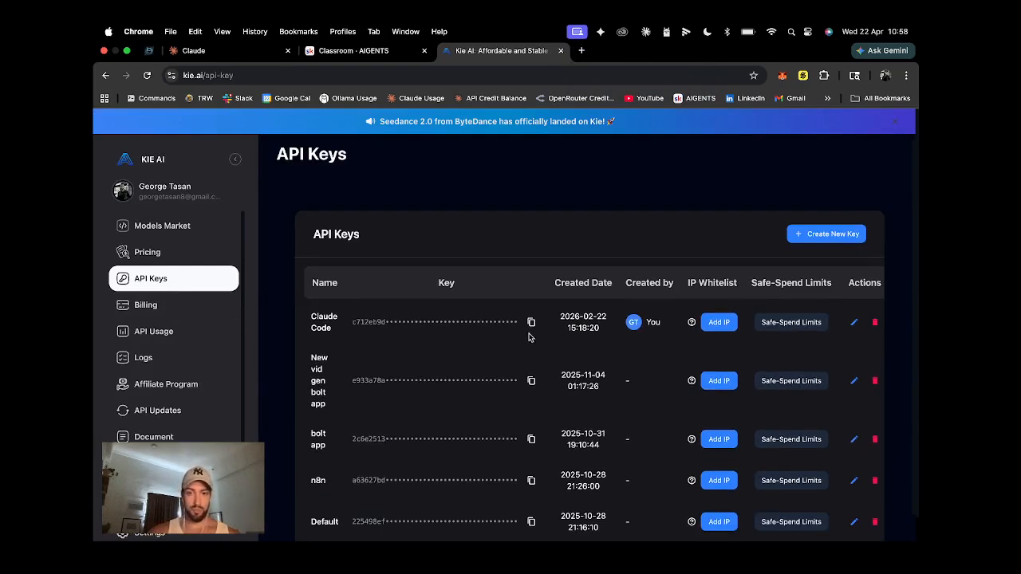
pyautogui.click(852, 234)
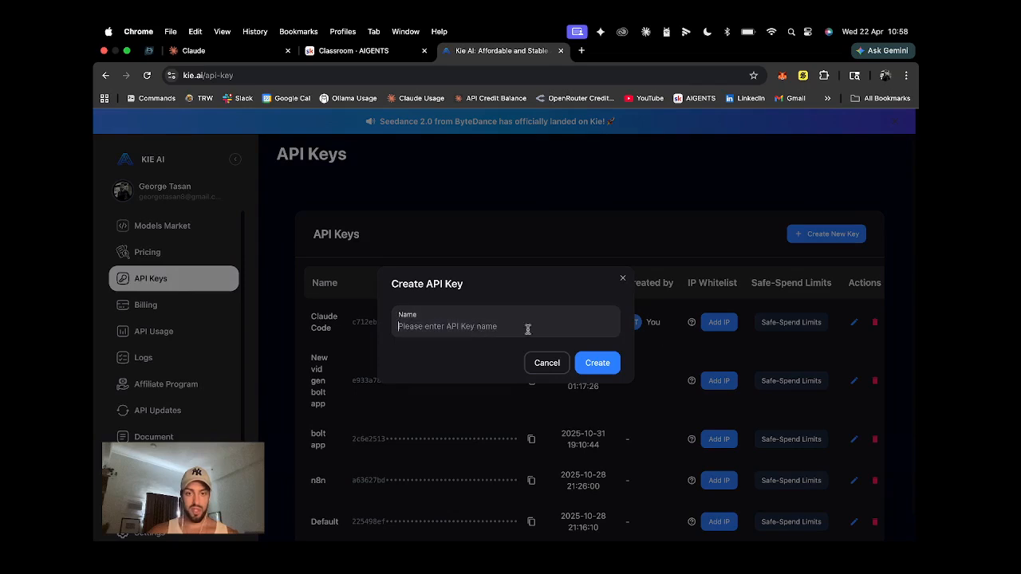
pyautogui.click(625, 278)
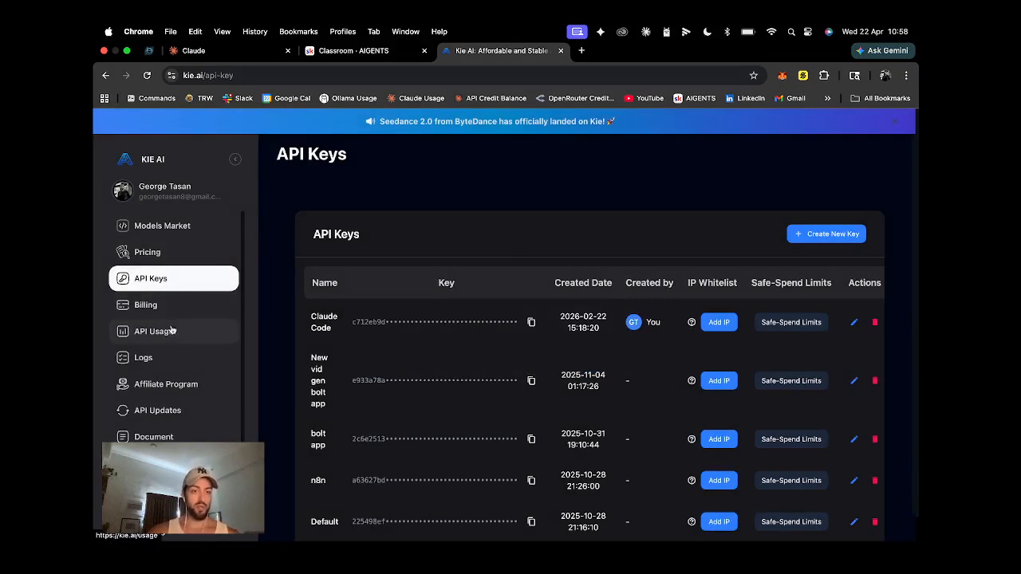
# Return to the models market and filter it to Text to Image models.
pyautogui.click(167, 225)
pyautogui.scroll(-3, 426, 500)
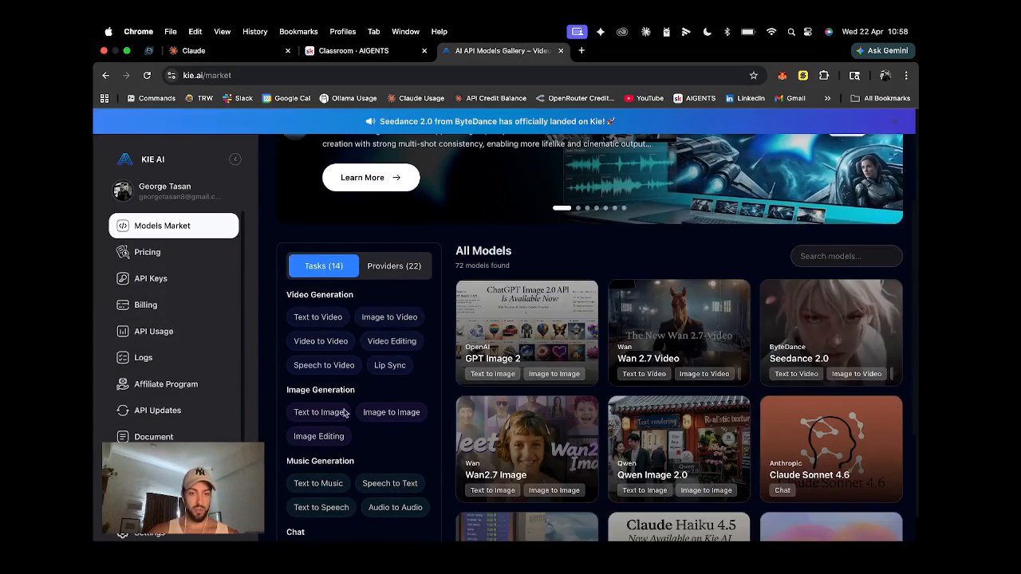
pyautogui.click(313, 411)
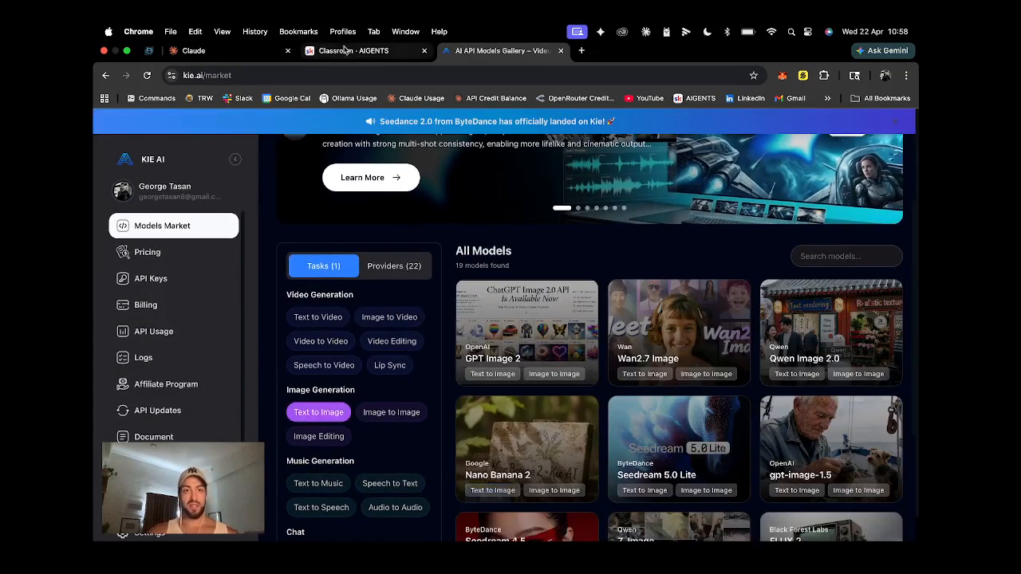
# Go back to the Skool classroom and examine the course cover art from Claude Code Mastery to Lead Gen on Autopilot.
pyautogui.click(348, 51)
pyautogui.scroll(-3, 567, 355)
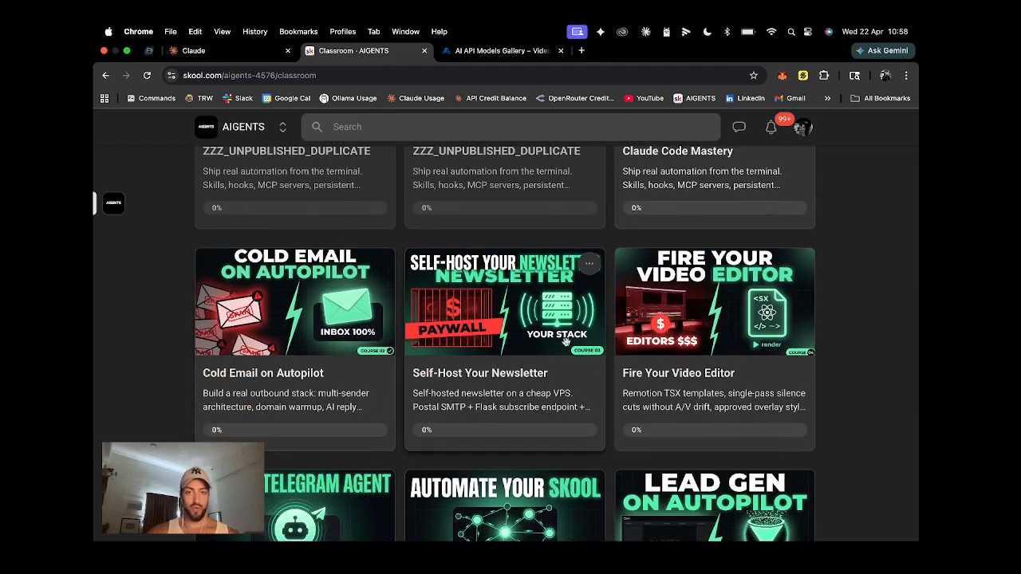
pyautogui.scroll(-3, 566, 356)
pyautogui.scroll(3, 498, 416)
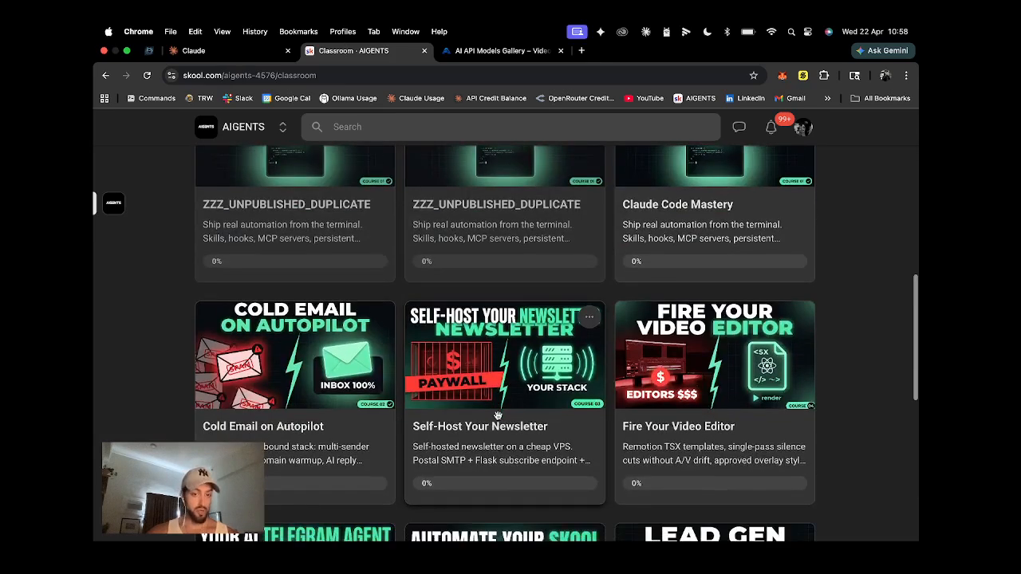
pyautogui.scroll(3, 498, 416)
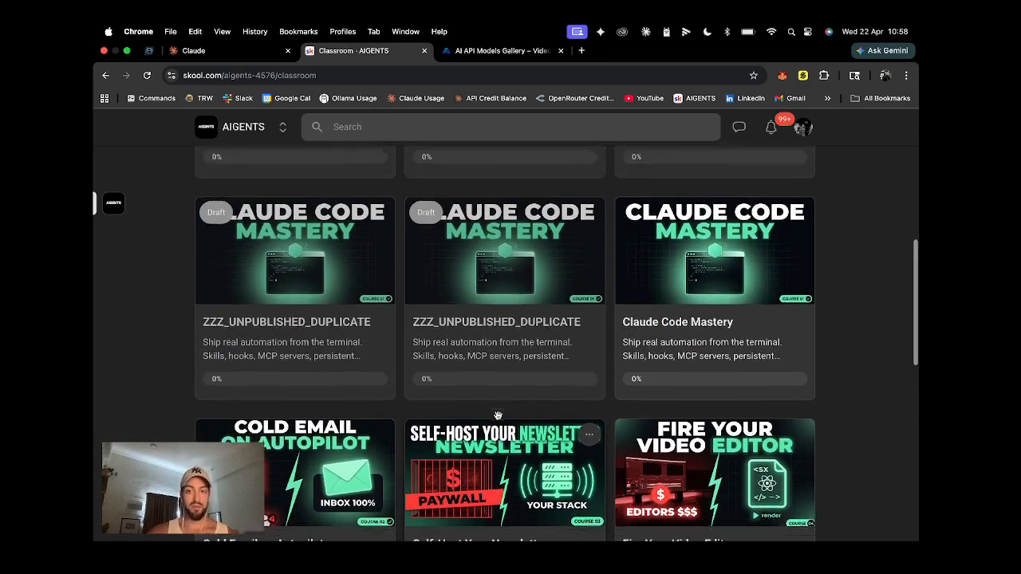
pyautogui.scroll(-3, 498, 416)
pyautogui.scroll(3, 498, 415)
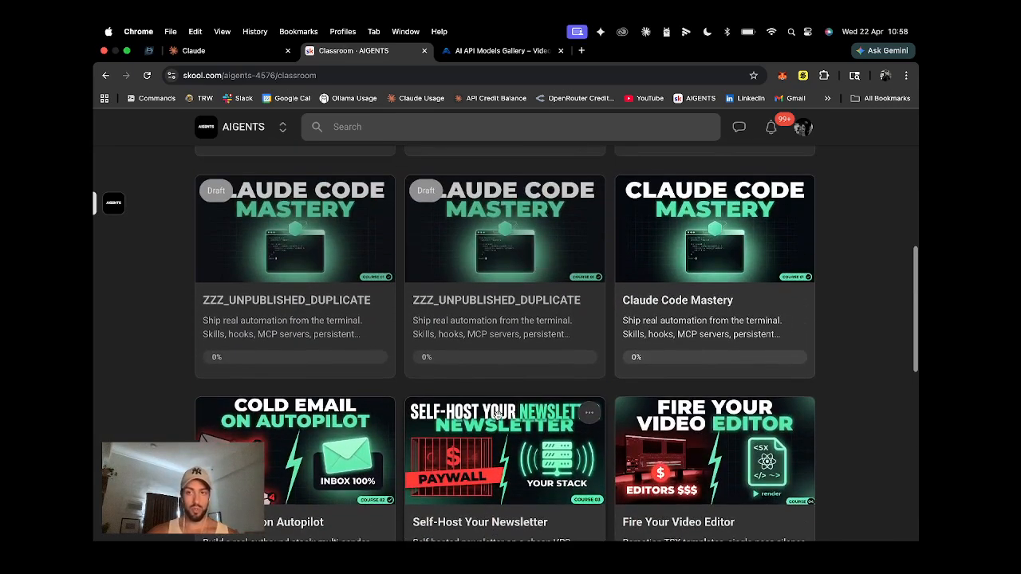
pyautogui.scroll(1, 498, 416)
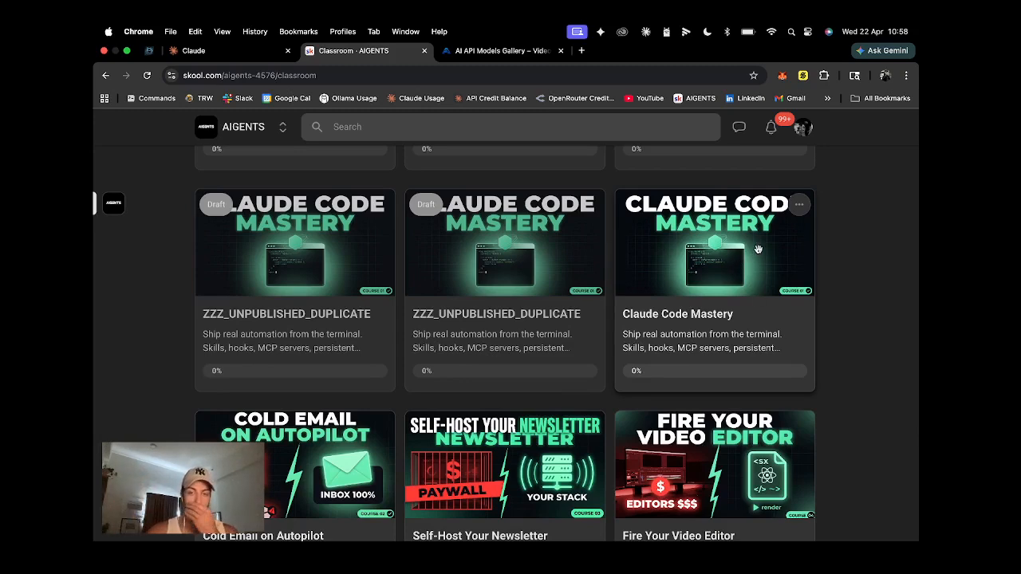
pyautogui.scroll(1, 758, 249)
pyautogui.scroll(-4, 758, 250)
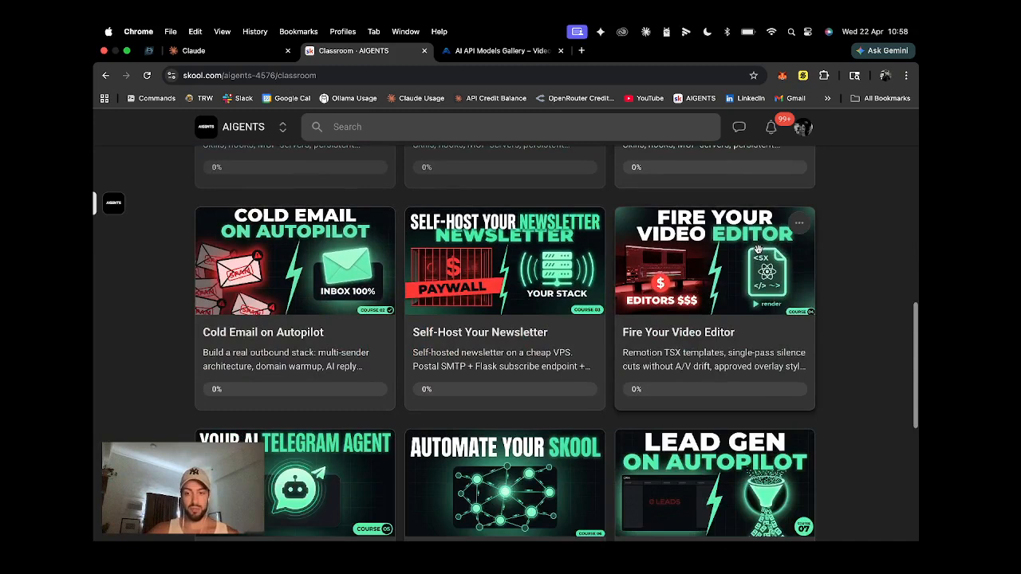
# Open the Self-Host Your Newsletter course to view its lesson list, then return to the Classroom course grid.
pyautogui.scroll(-3, 758, 249)
pyautogui.scroll(-1, 758, 250)
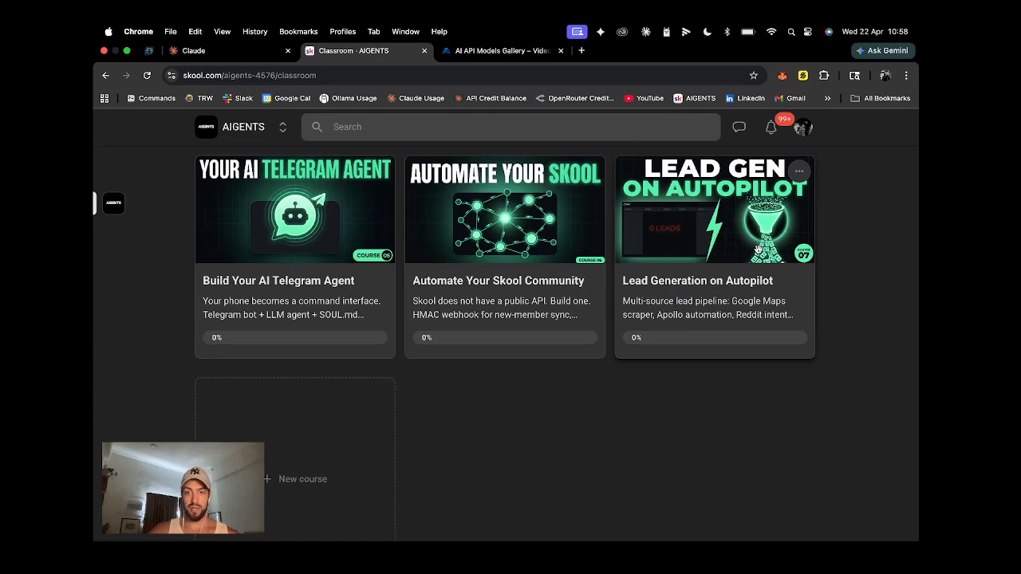
pyautogui.scroll(6, 758, 250)
pyautogui.scroll(-2, 516, 291)
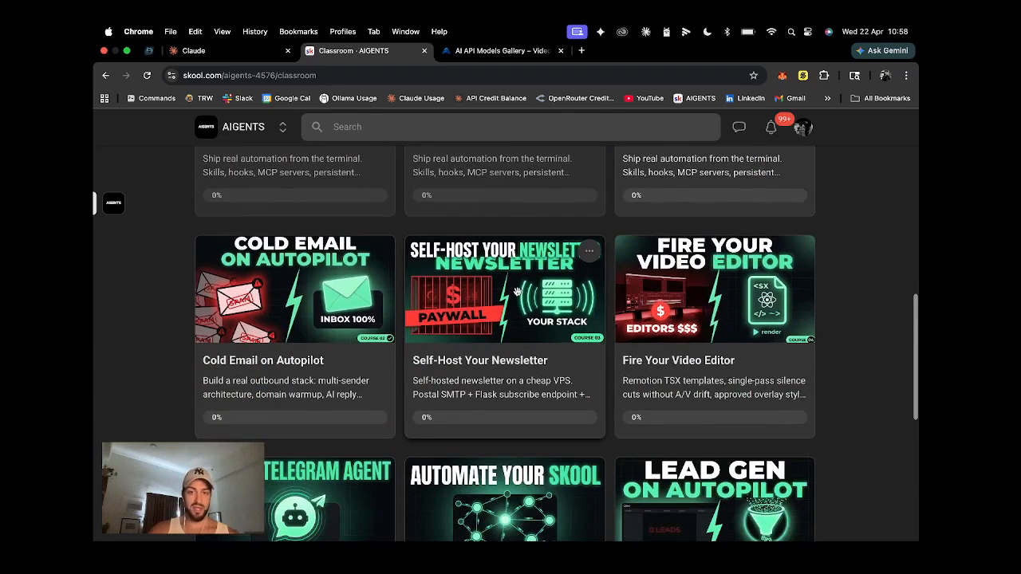
pyautogui.click(516, 291)
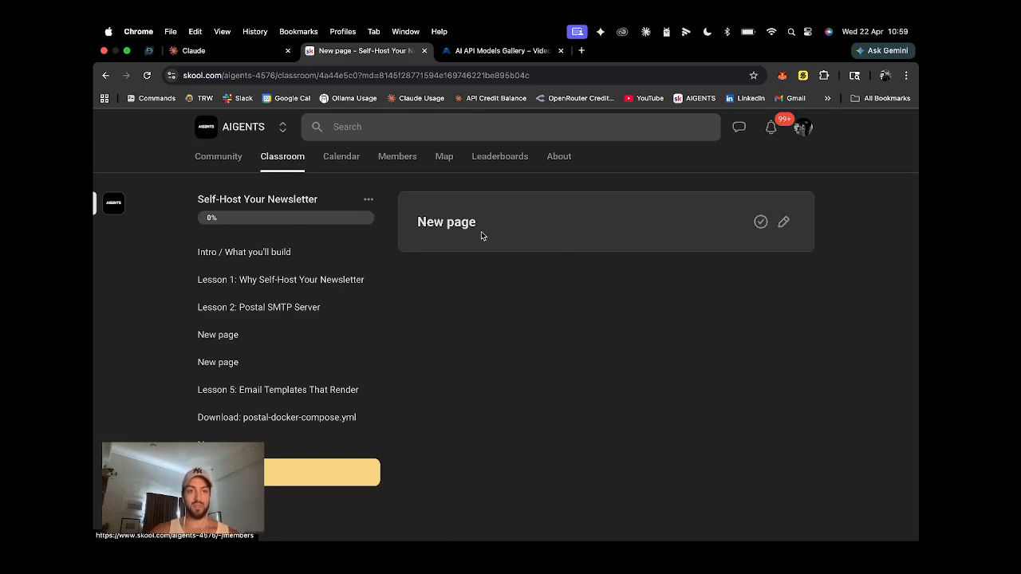
pyautogui.click(285, 163)
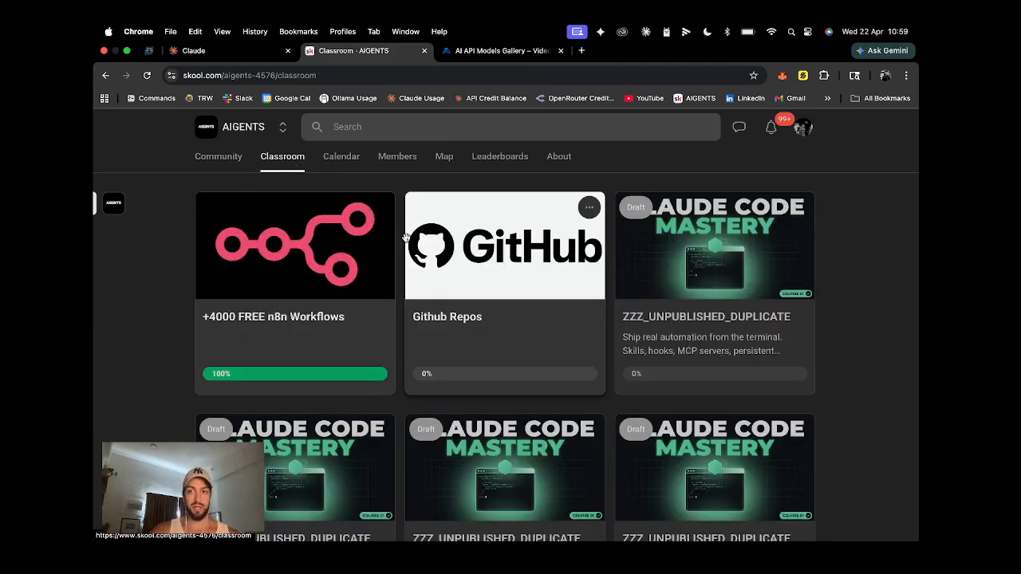
pyautogui.scroll(-15, 715, 349)
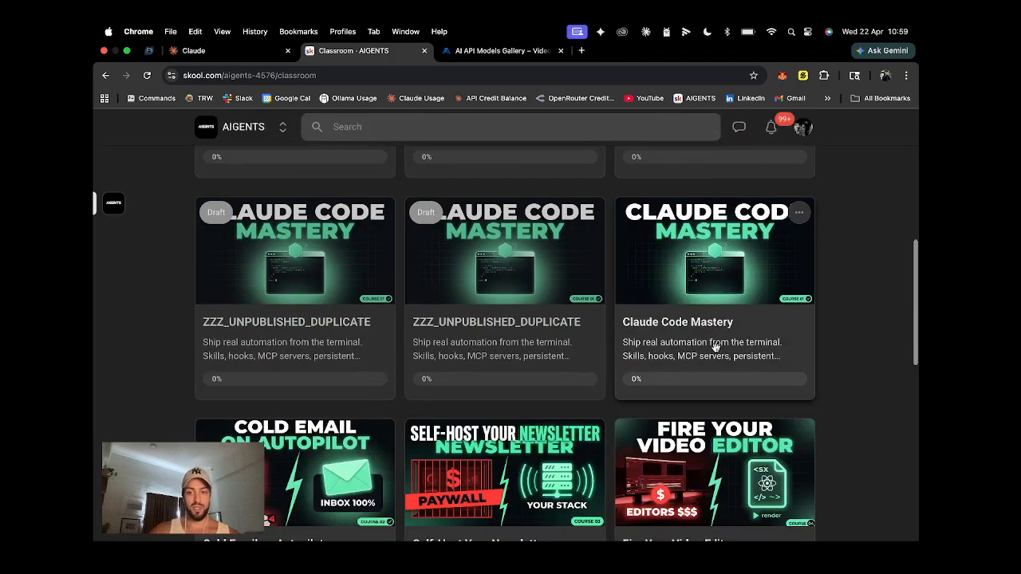
pyautogui.scroll(15, 716, 351)
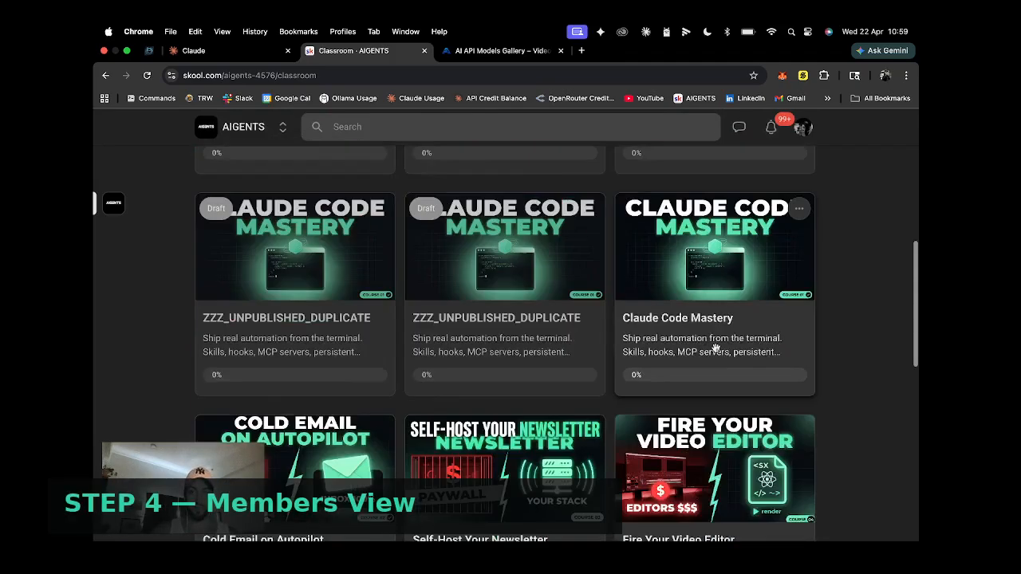
# Open the AIGENTS Community page and review its setup checklist and discussion posts.
pyautogui.click(236, 170)
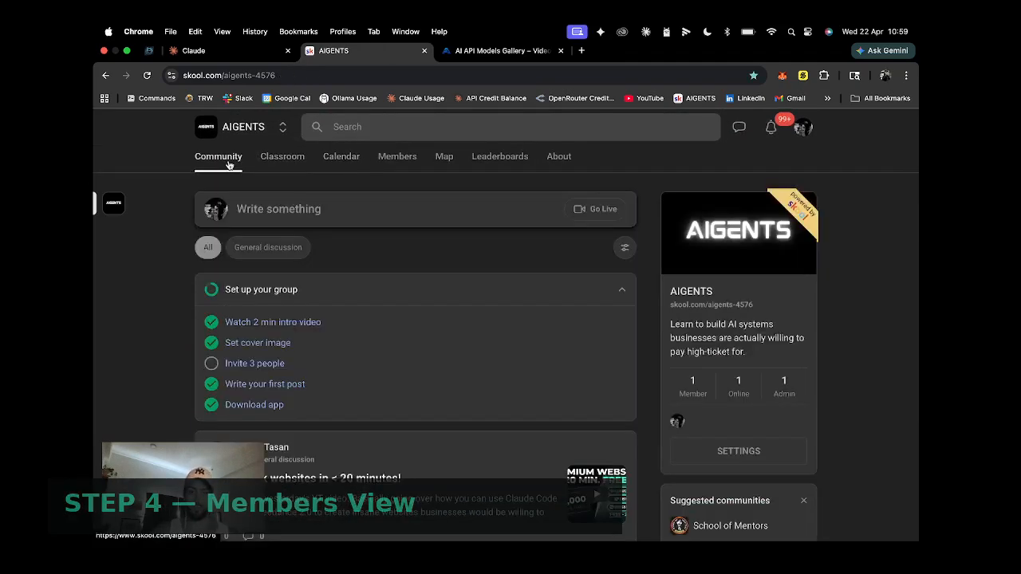
pyautogui.scroll(-5, 383, 393)
pyautogui.scroll(5, 382, 392)
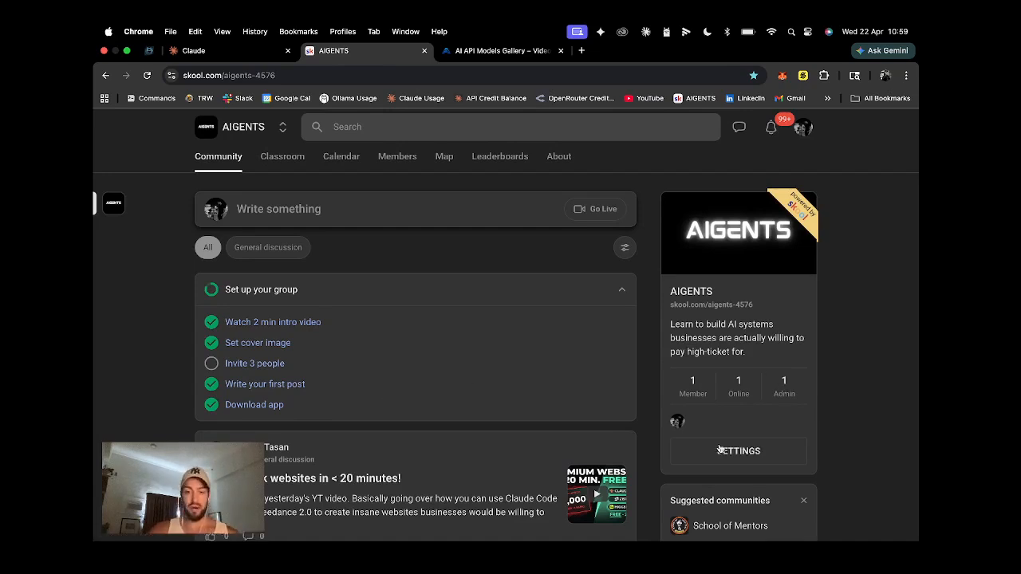
pyautogui.scroll(-2, 721, 449)
pyautogui.scroll(-2, 474, 451)
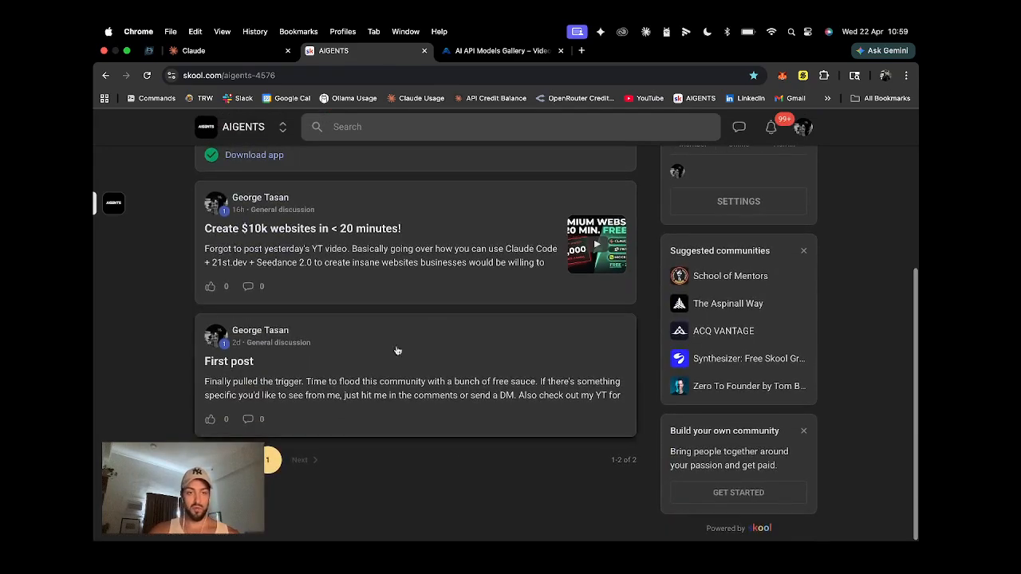
pyautogui.scroll(5, 399, 377)
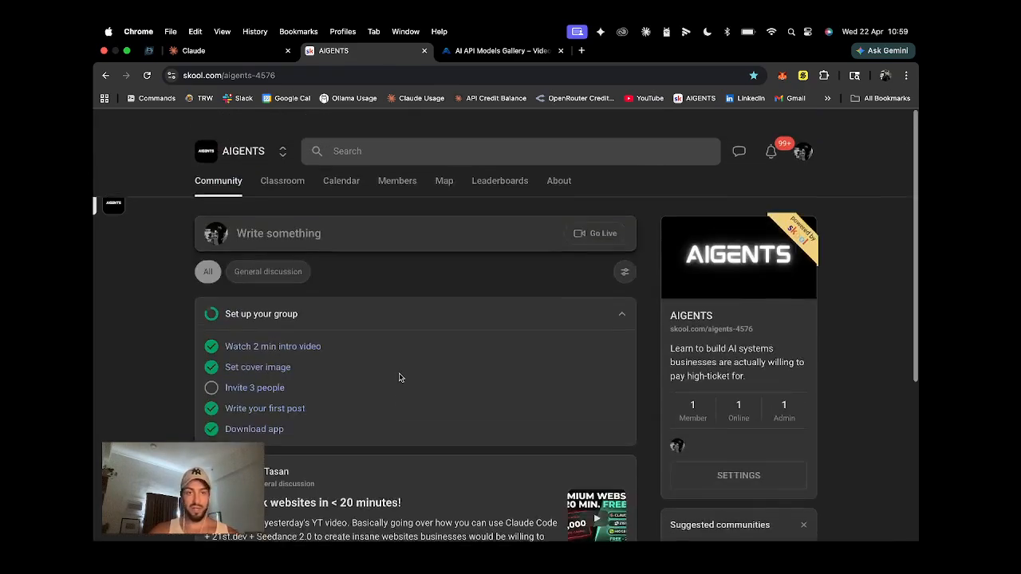
# Return to the Classroom and examine the course cards from the duplicate drafts through Lead Generation on Autopilot.
pyautogui.click(275, 170)
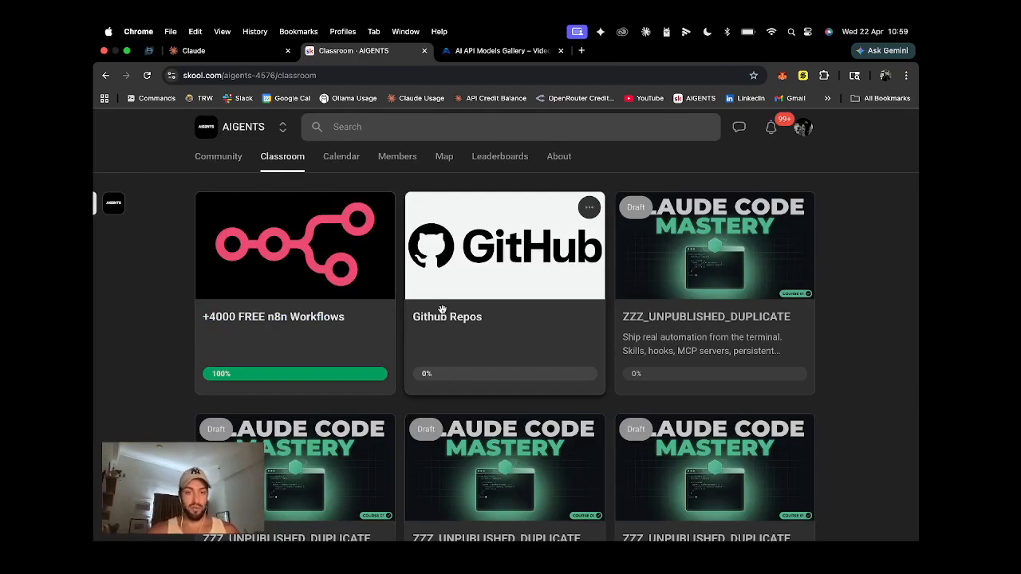
pyautogui.scroll(-10, 567, 464)
pyautogui.scroll(-1, 567, 465)
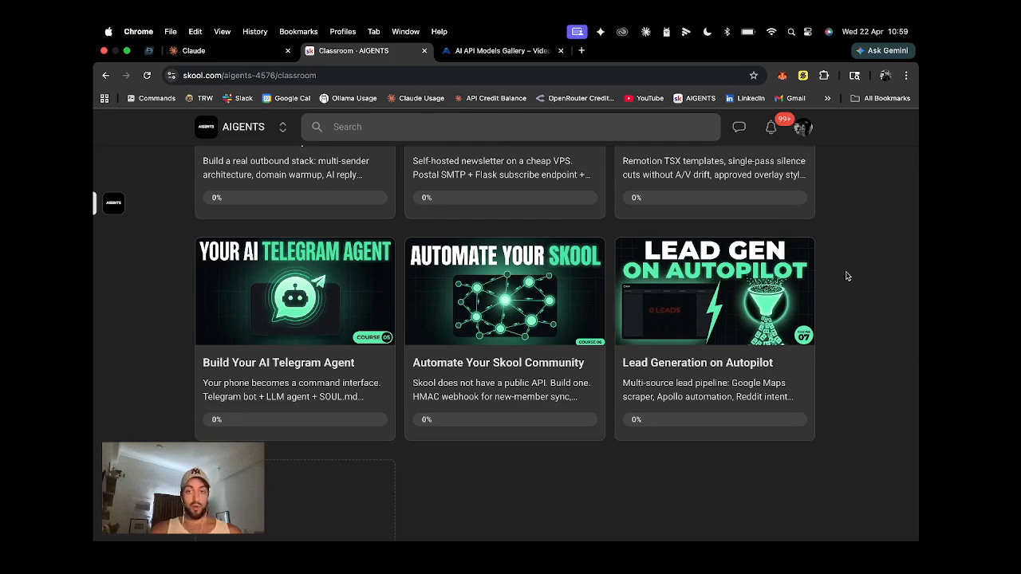
pyautogui.scroll(10, 847, 276)
pyautogui.scroll(-10, 845, 276)
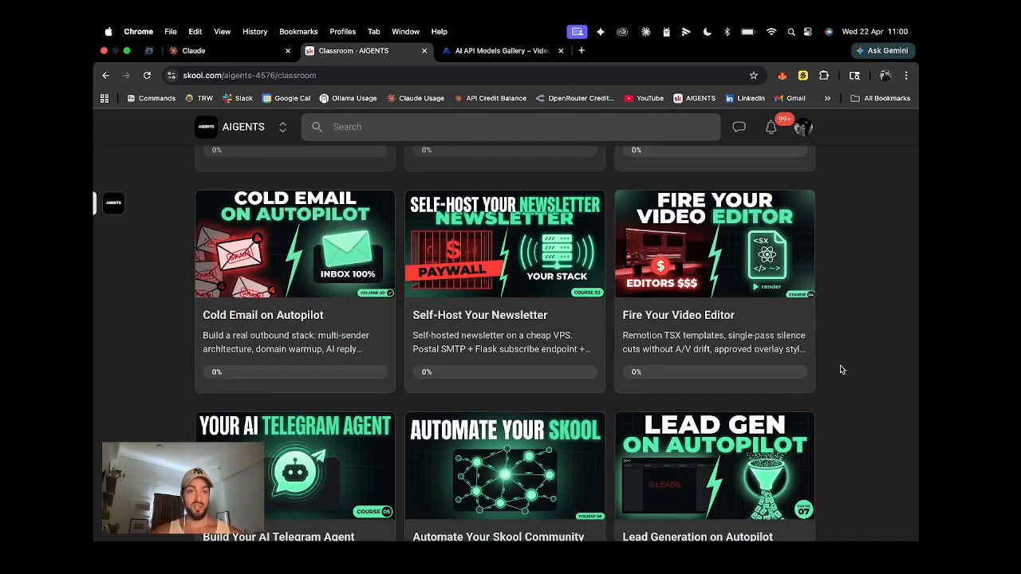
pyautogui.scroll(-5, 840, 369)
pyautogui.scroll(3, 840, 369)
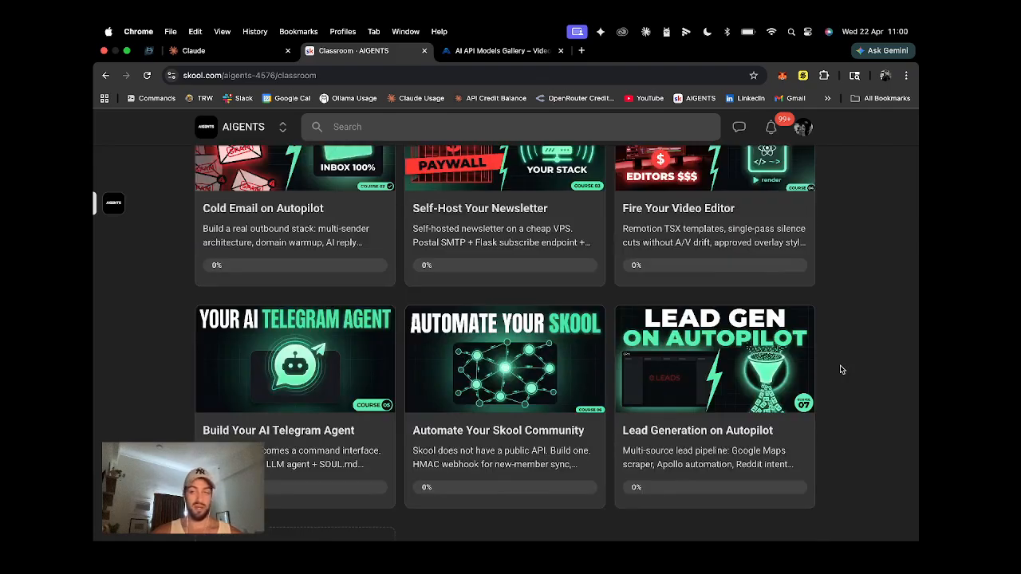
pyautogui.scroll(6, 840, 369)
pyautogui.scroll(-3, 840, 370)
pyautogui.scroll(2, 840, 370)
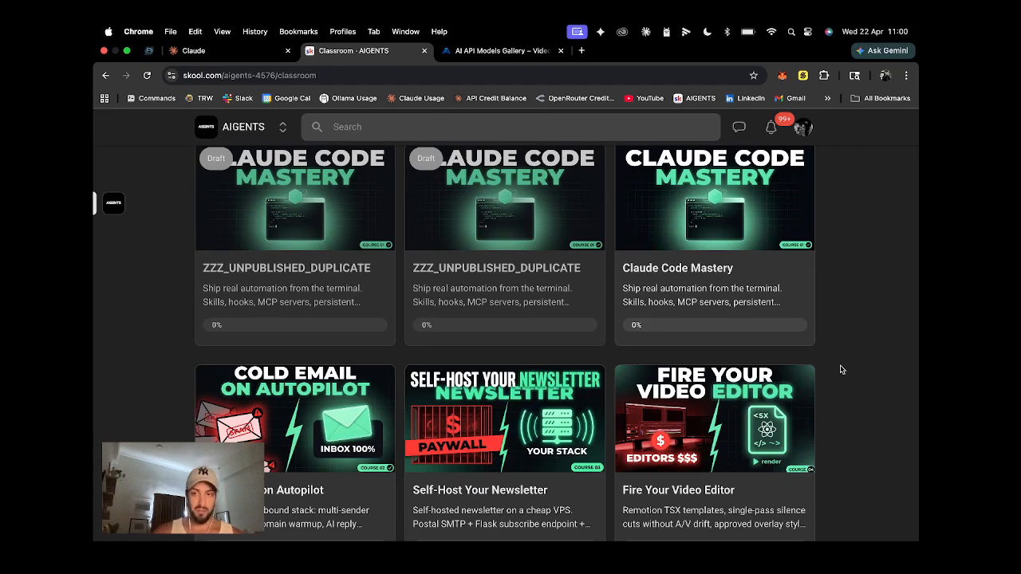
pyautogui.scroll(1, 840, 369)
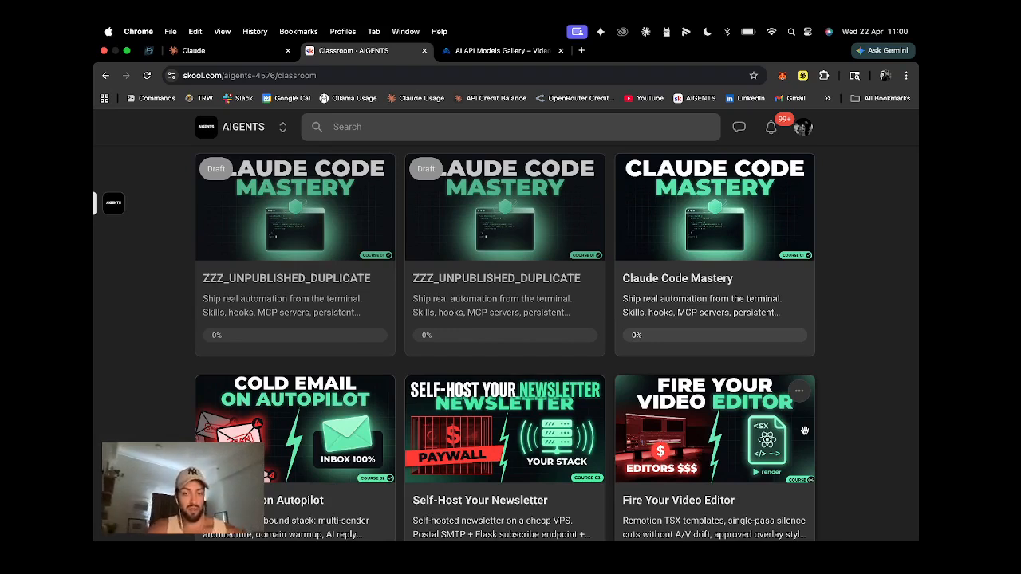
pyautogui.scroll(-5, 829, 381)
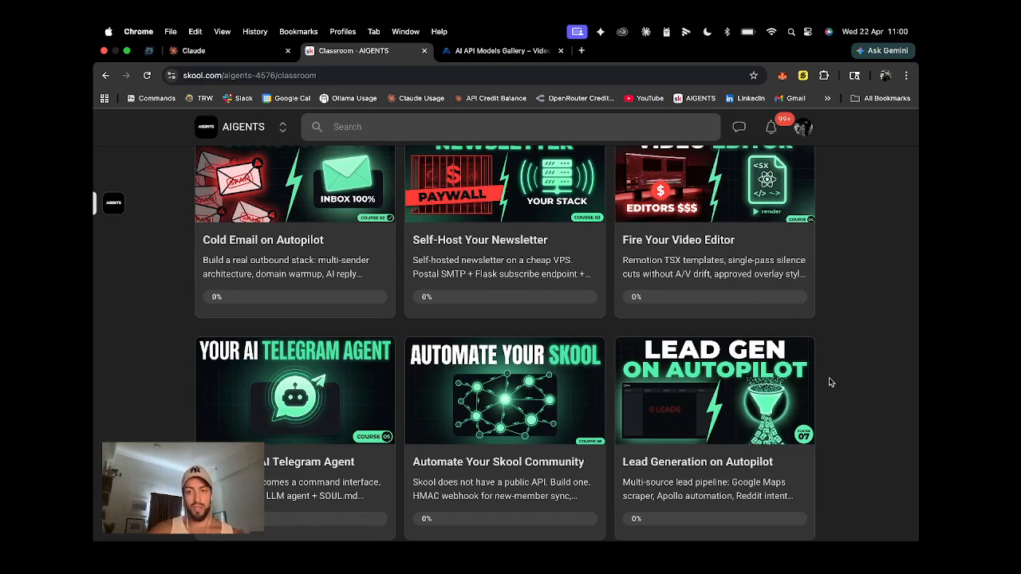
pyautogui.scroll(3, 829, 382)
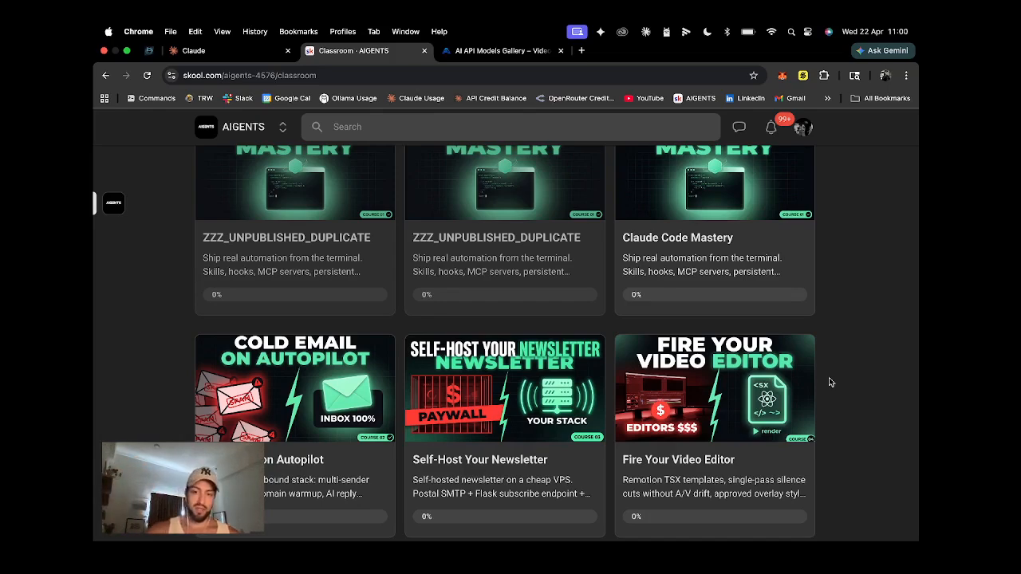
pyautogui.scroll(-6, 828, 381)
pyautogui.scroll(7, 829, 381)
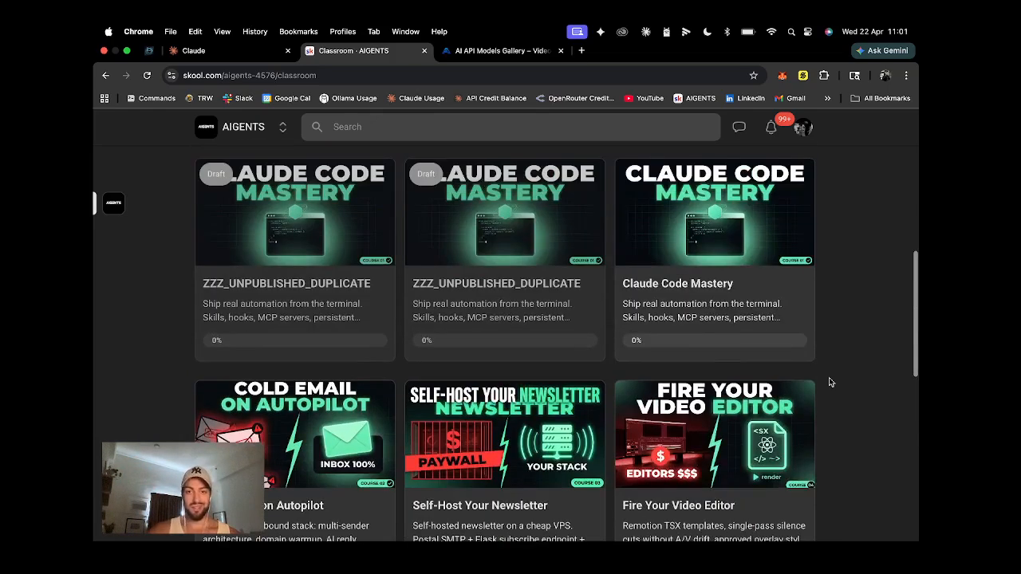
pyautogui.scroll(5, 829, 377)
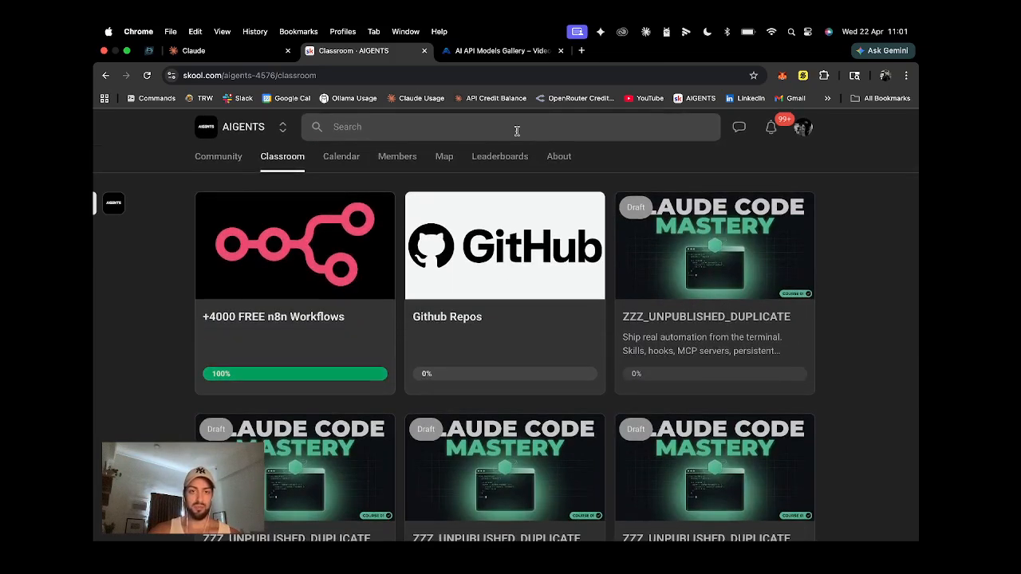
# Visit the community's Calendar page briefly and go back to the Classroom course grid.
pyautogui.click(342, 158)
pyautogui.click(276, 161)
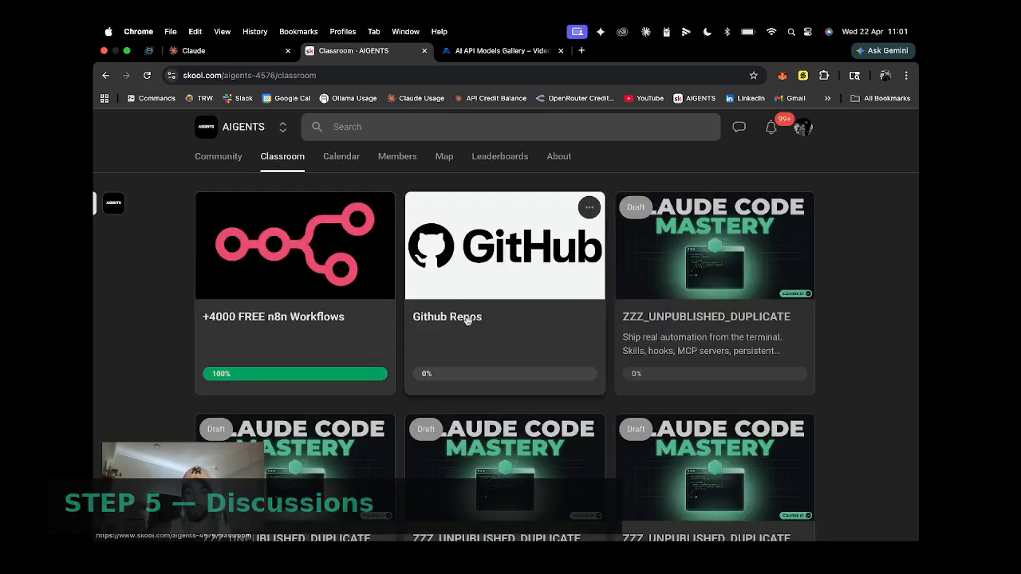
pyautogui.scroll(-5, 479, 335)
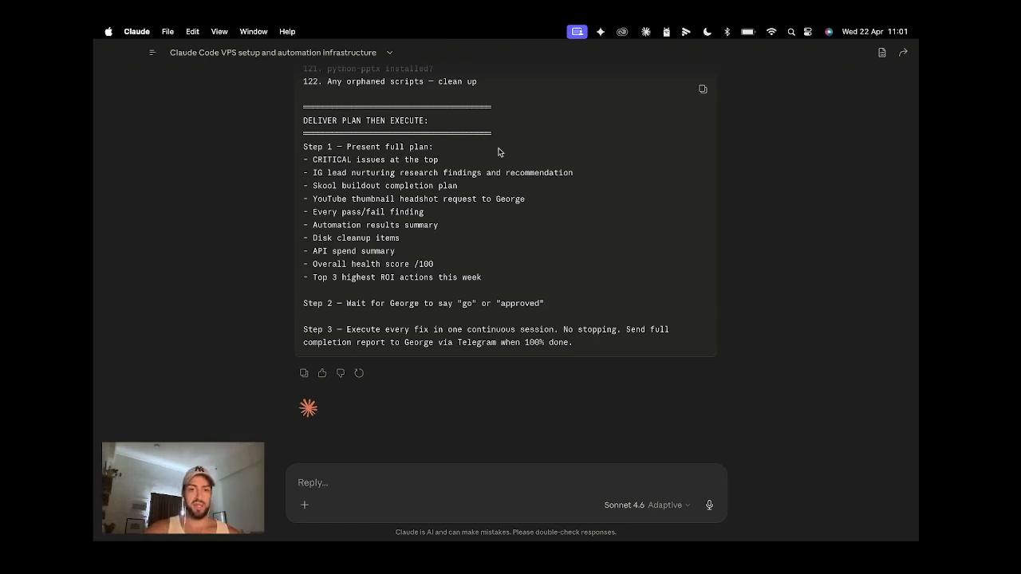
# Switch to the Claude Code terminal in VS Code and look up the /plan command.
pyautogui.hotkey('ctrl', 'Right')
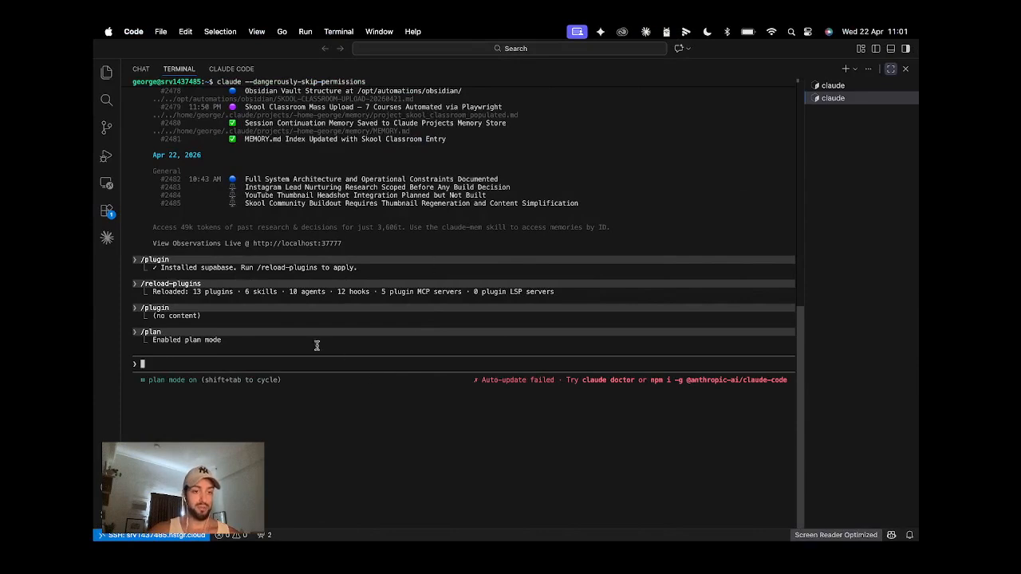
pyautogui.write('/pla')
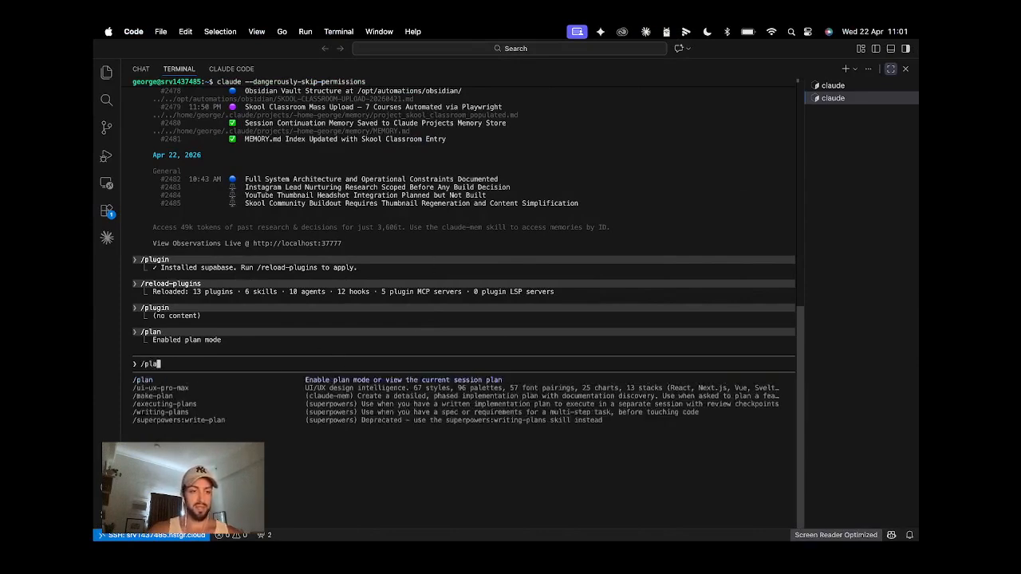
pyautogui.press('Return')
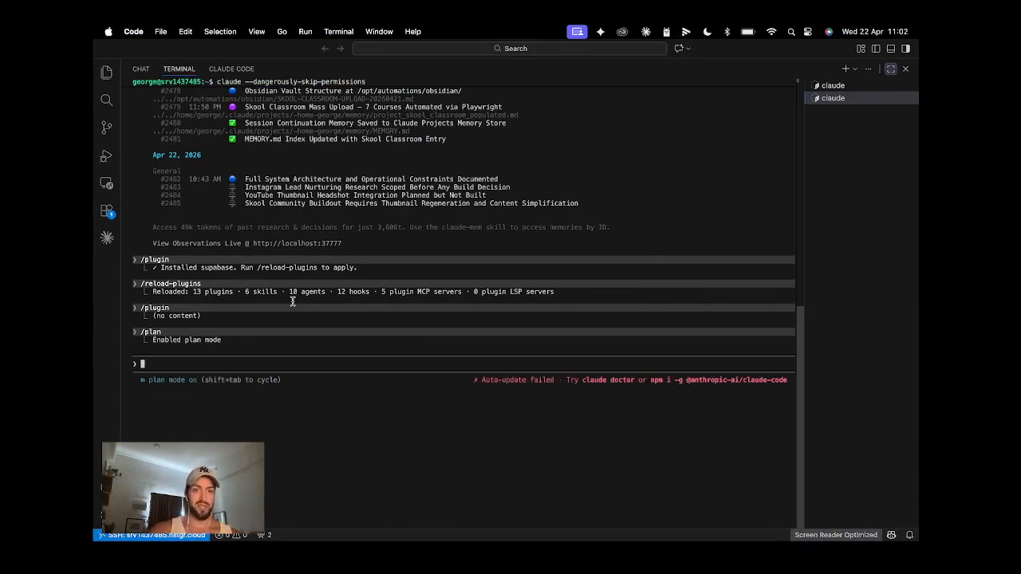
# Switch to Chrome, revisit the Kie AI models market, and look over the courses in the Skool Classroom again.
pyautogui.press('super+Tab')
pyautogui.click(495, 50)
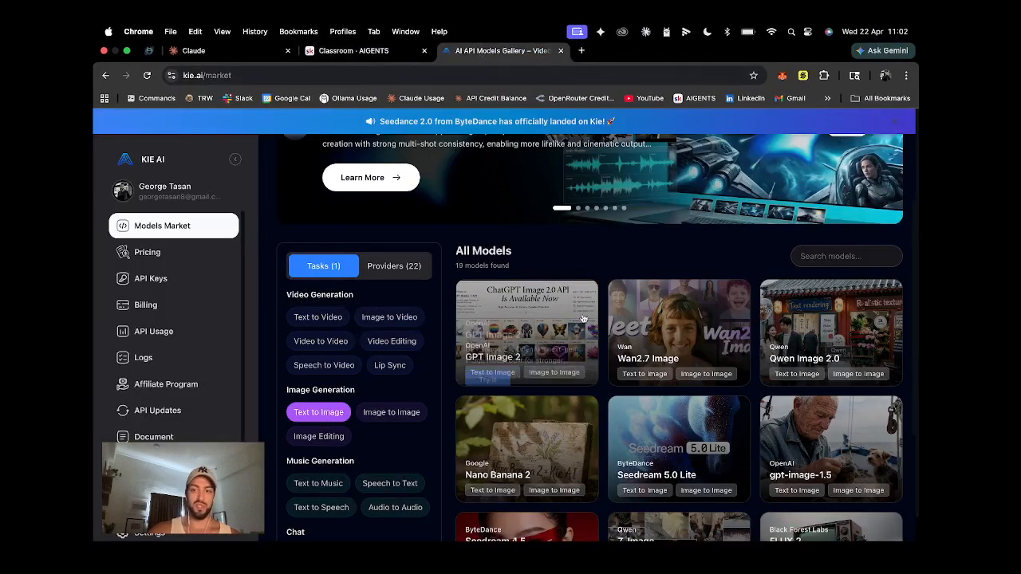
pyautogui.click(383, 55)
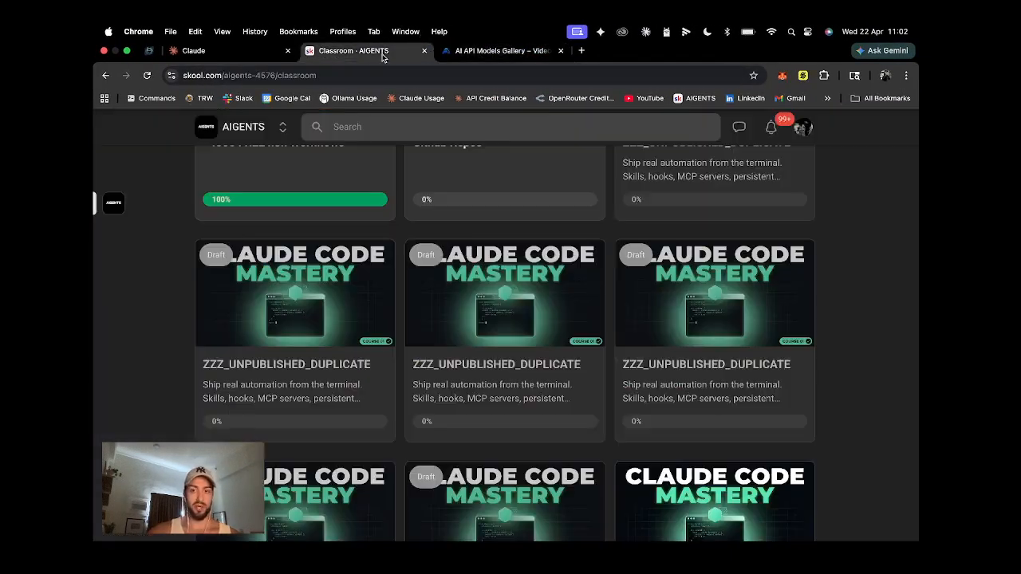
pyautogui.scroll(-10, 494, 259)
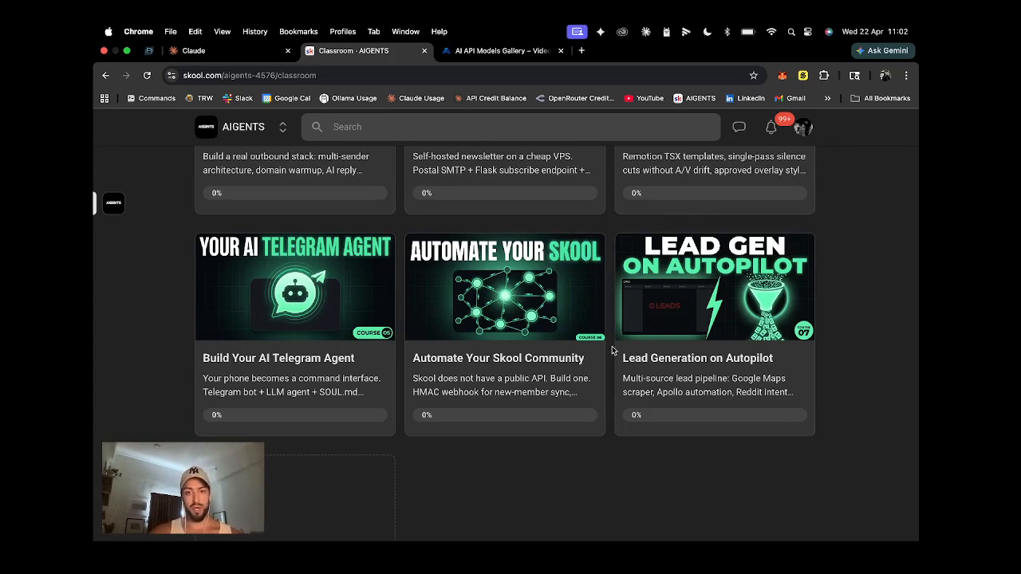
pyautogui.scroll(5, 612, 350)
pyautogui.scroll(-3, 613, 350)
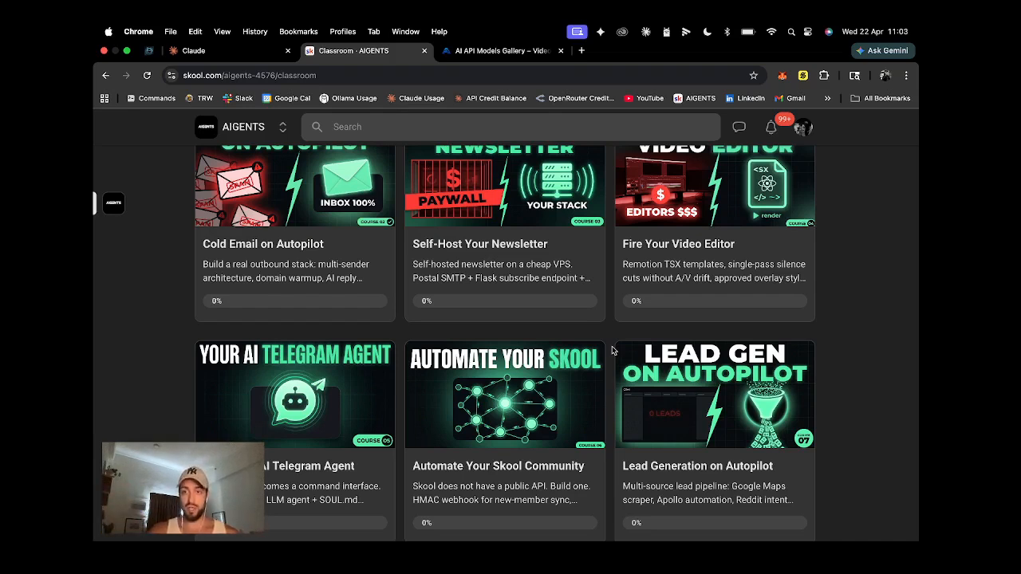
# View the Skool chats list and close it again, staying in the Classroom.
pyautogui.click(738, 130)
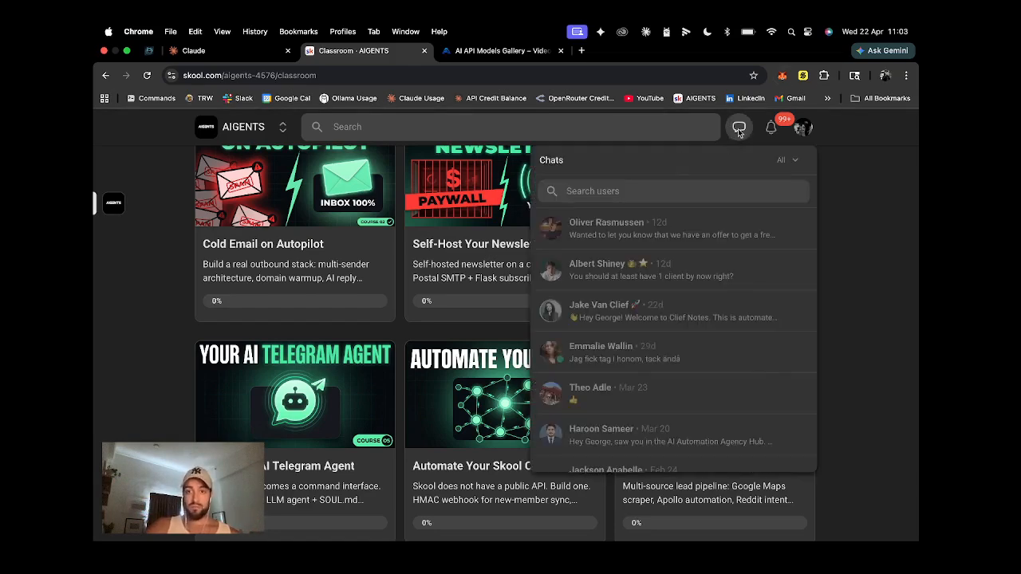
pyautogui.click(738, 130)
pyautogui.scroll(10, 552, 337)
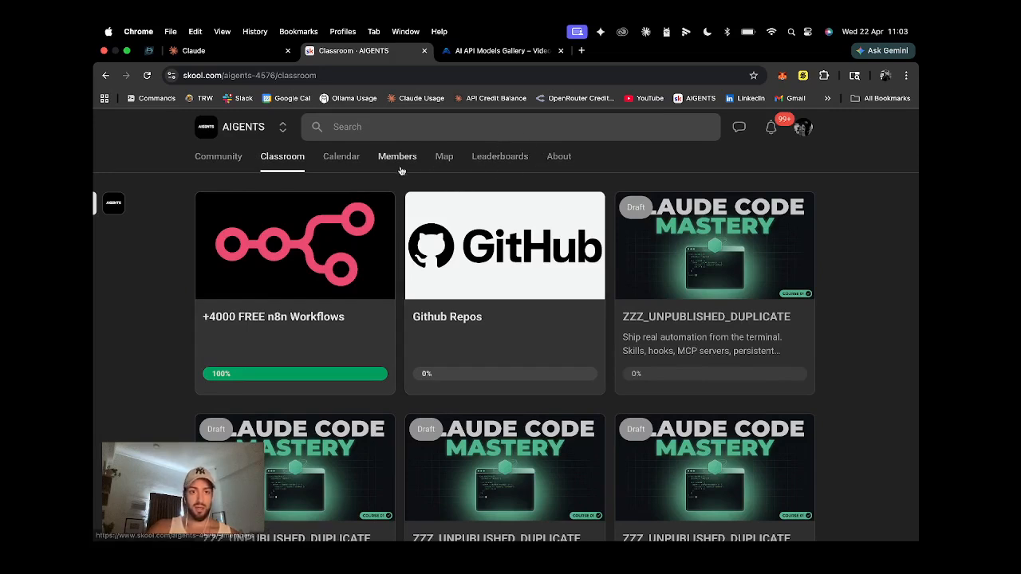
# View the first membership question's edit form in the AIGENTS group's plugin settings and close the settings without saving.
pyautogui.click(218, 157)
pyautogui.click(725, 457)
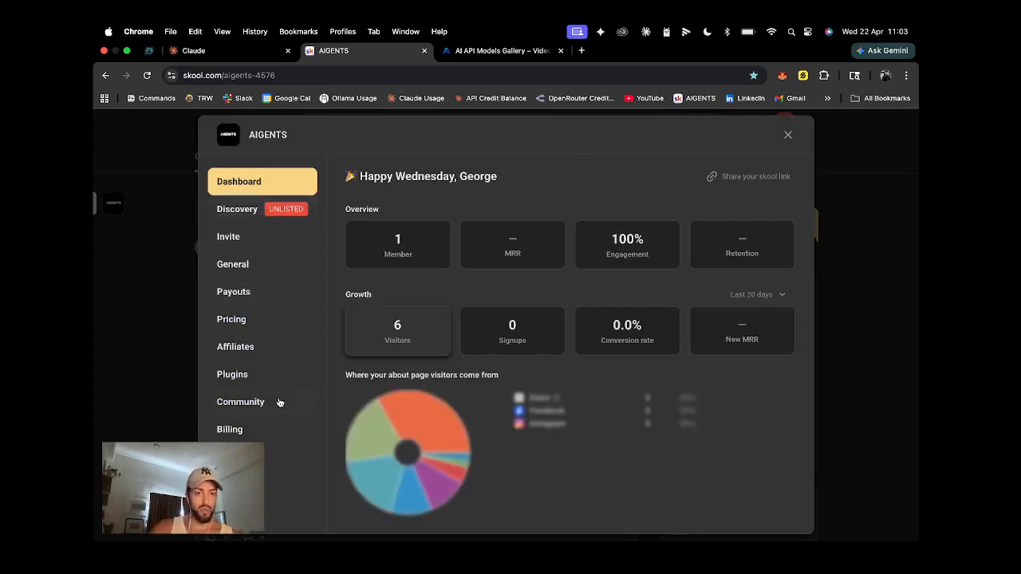
pyautogui.click(243, 376)
pyautogui.click(426, 211)
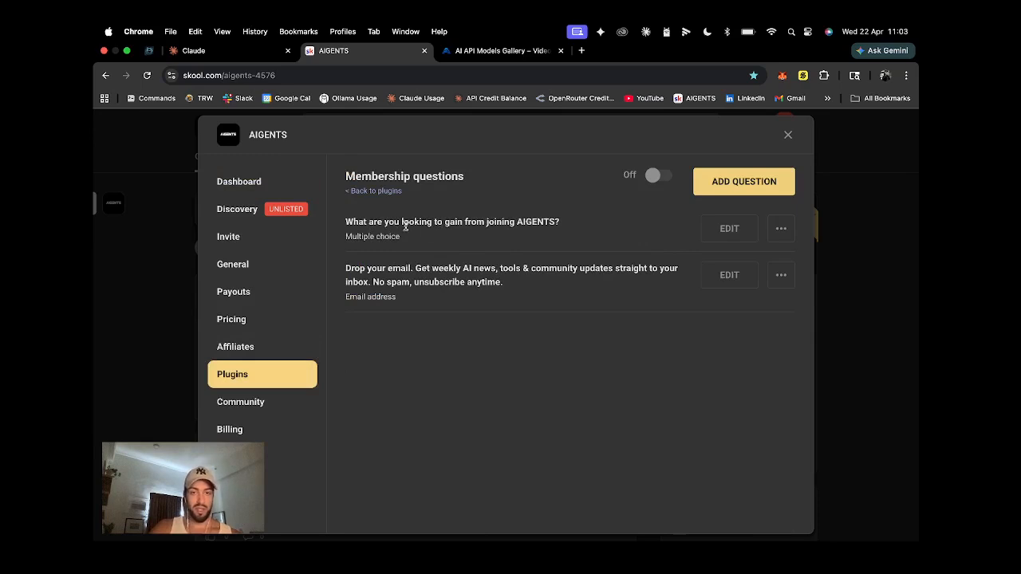
pyautogui.click(729, 229)
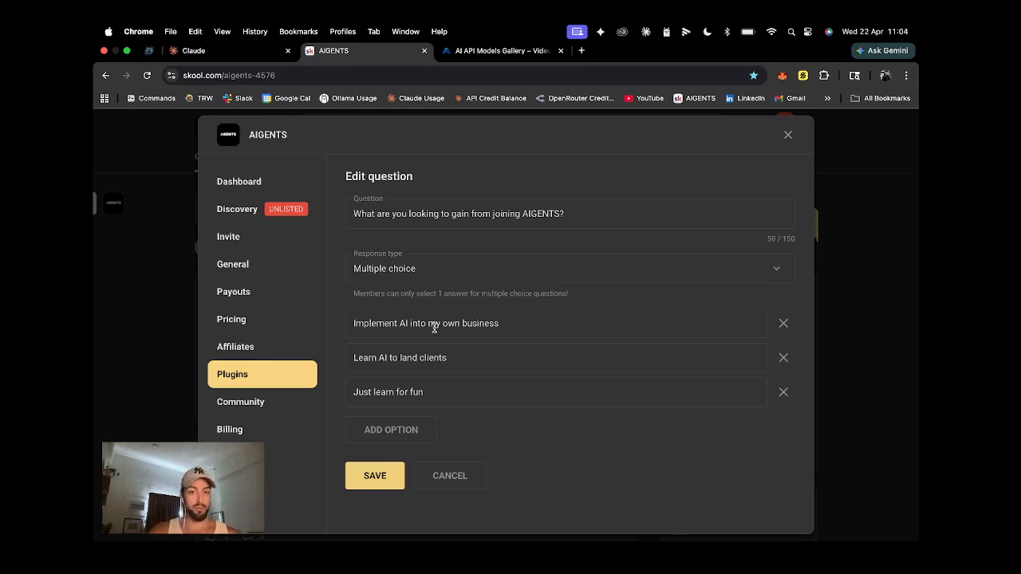
pyautogui.click(788, 134)
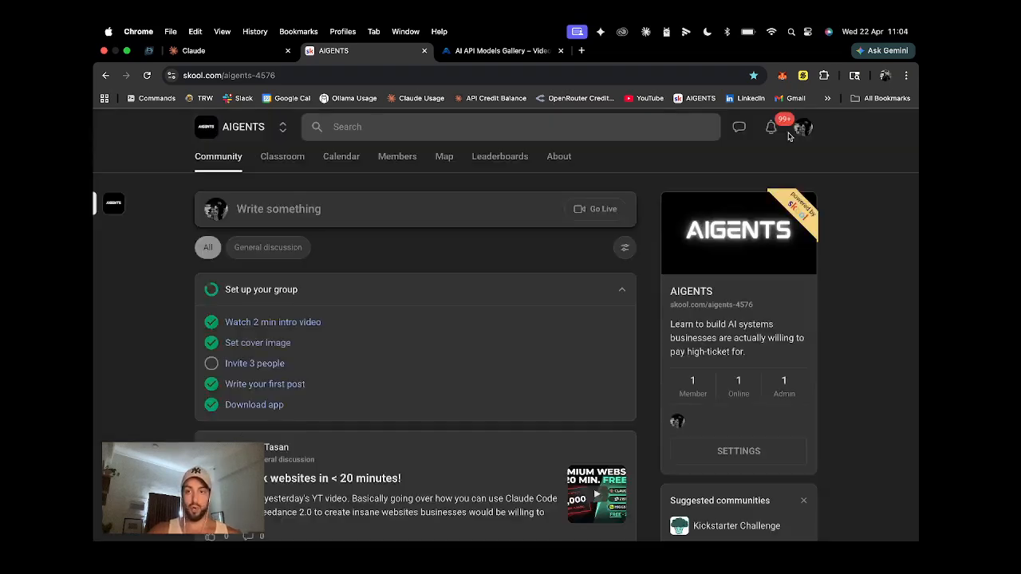
# Open the AIGENTS Classroom and look over all its course cards, from +4000 FREE n8n Workflows through Lead Generation on Autopilot.
pyautogui.click(283, 158)
pyautogui.scroll(-3, 455, 392)
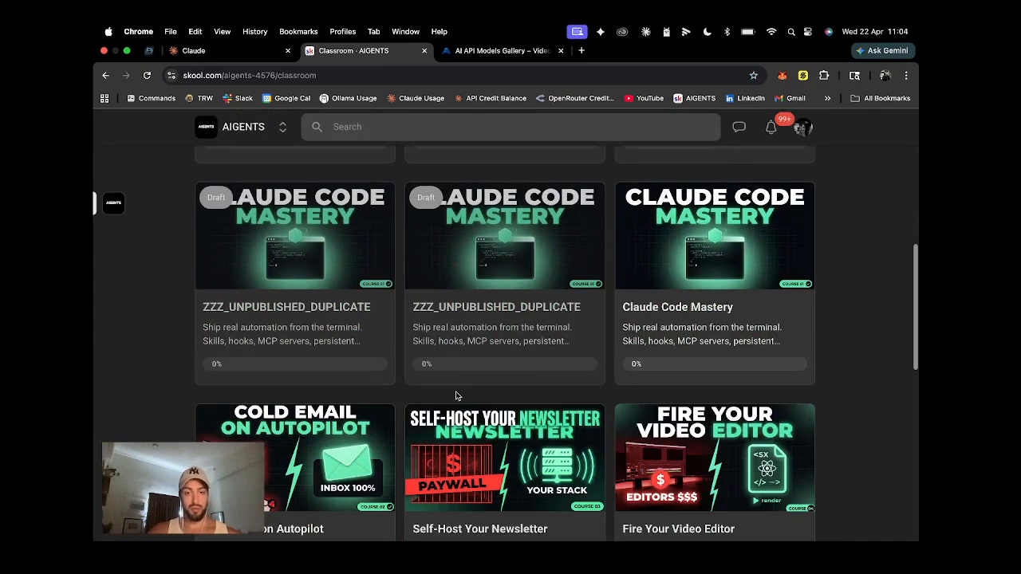
pyautogui.scroll(-4, 455, 396)
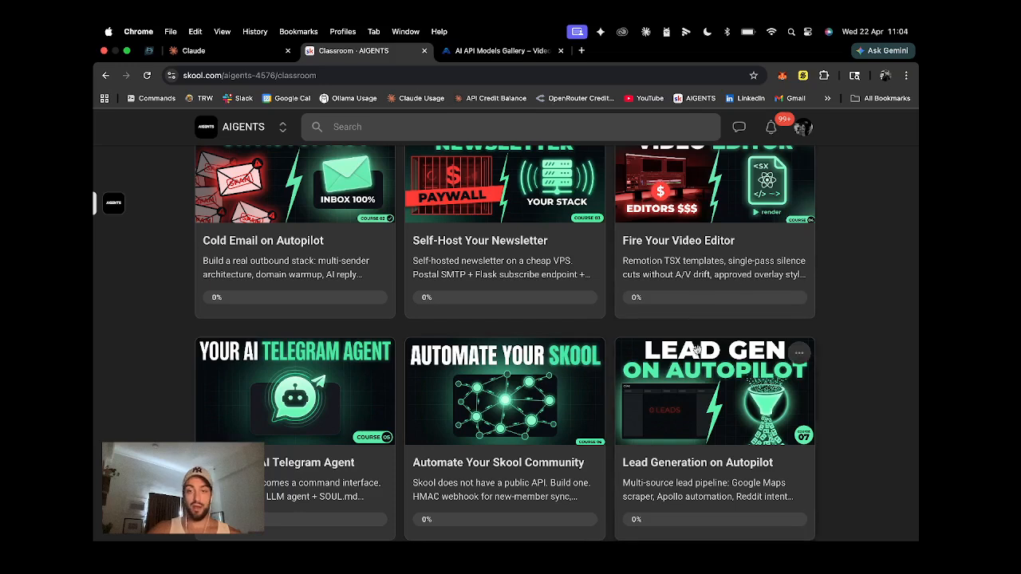
pyautogui.scroll(2, 860, 330)
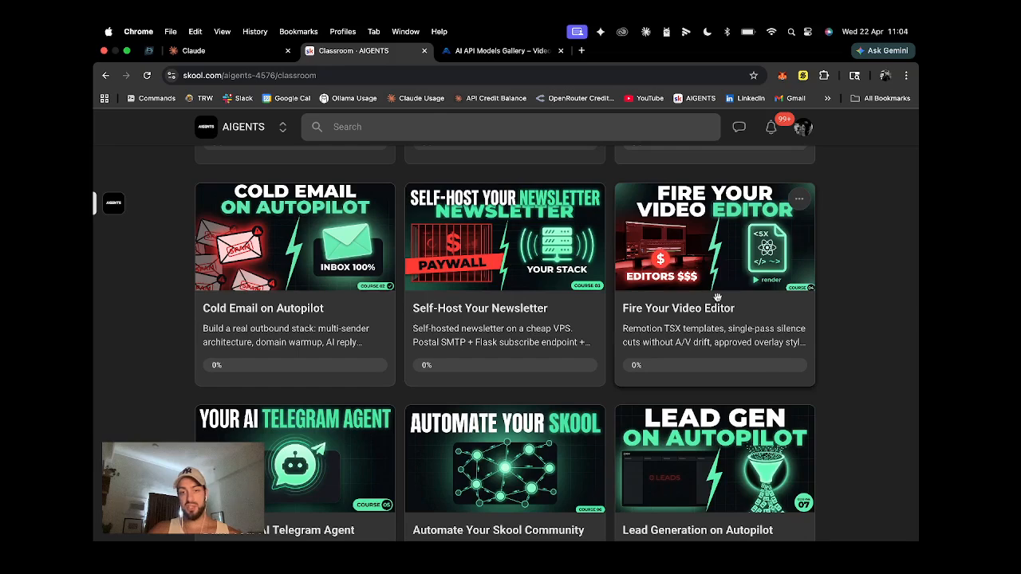
pyautogui.scroll(-5, 790, 346)
pyautogui.scroll(8, 789, 343)
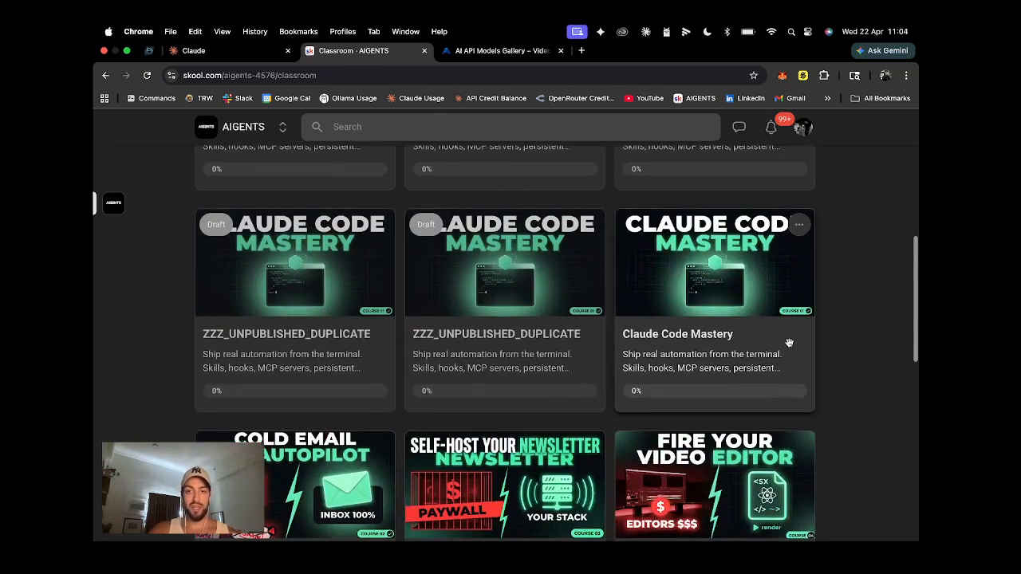
pyautogui.scroll(-2, 789, 343)
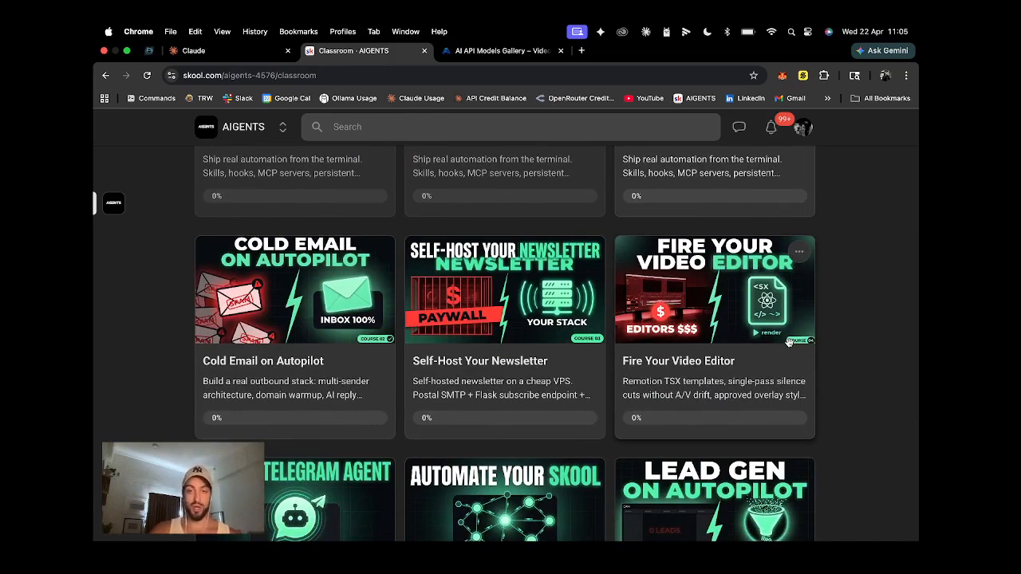
pyautogui.scroll(-2, 862, 376)
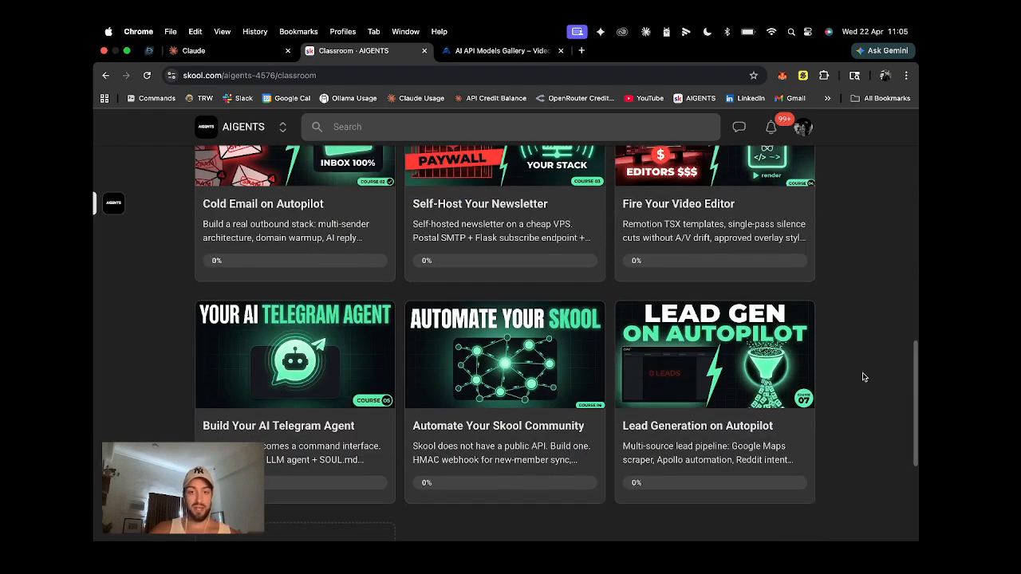
pyautogui.scroll(3, 862, 376)
pyautogui.scroll(3, 863, 376)
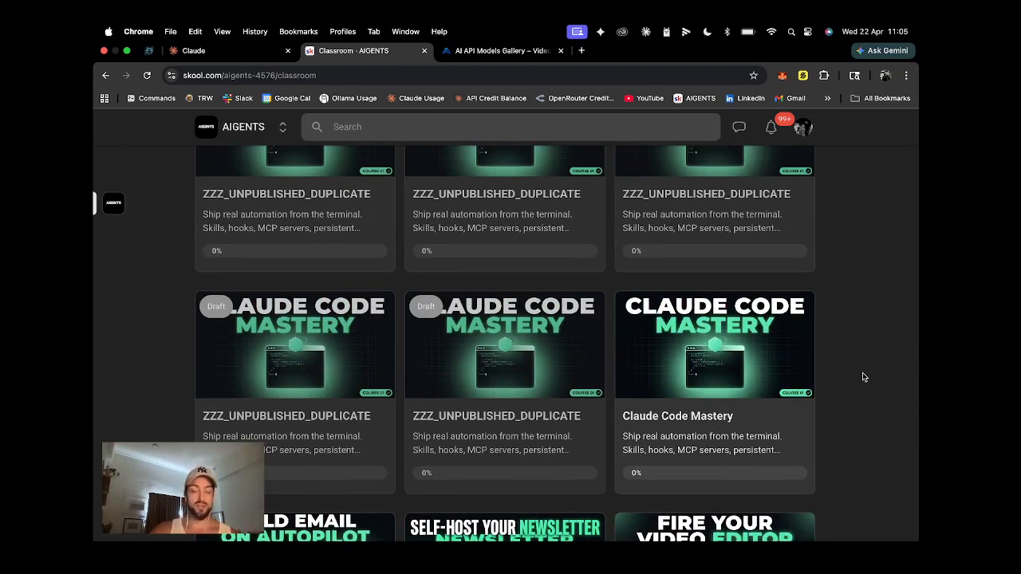
pyautogui.scroll(3, 863, 376)
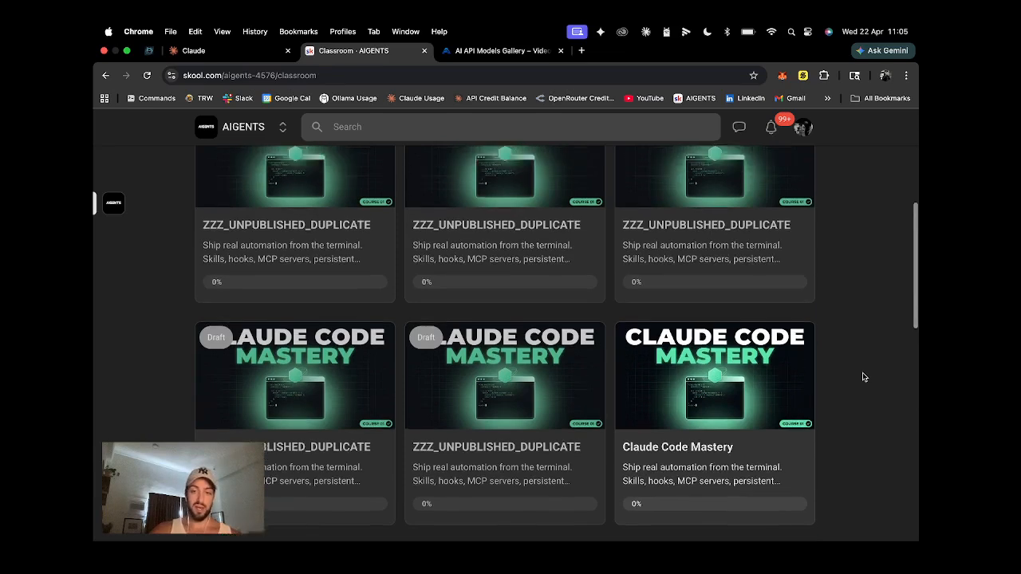
pyautogui.scroll(-6, 862, 376)
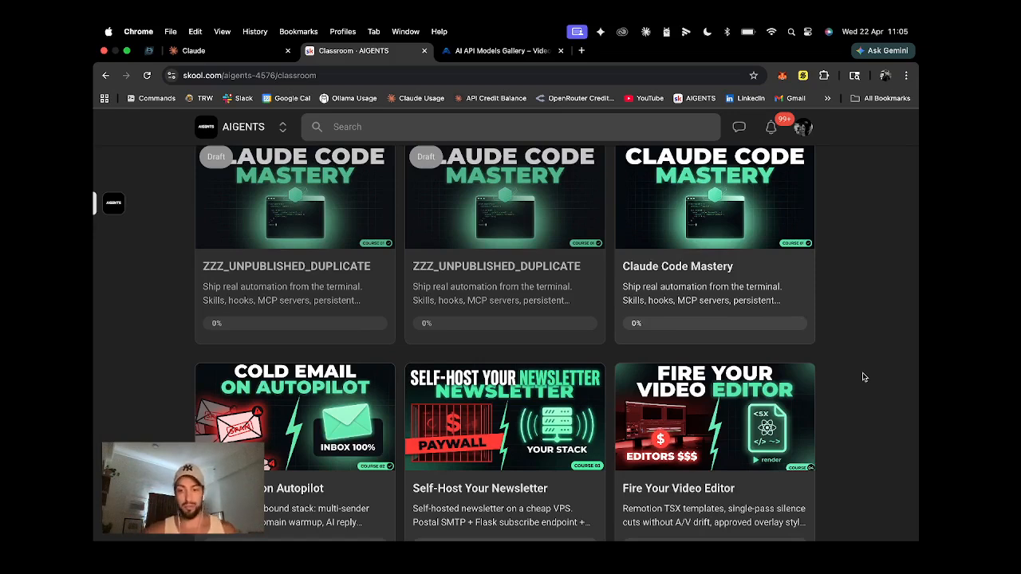
pyautogui.scroll(-2, 902, 393)
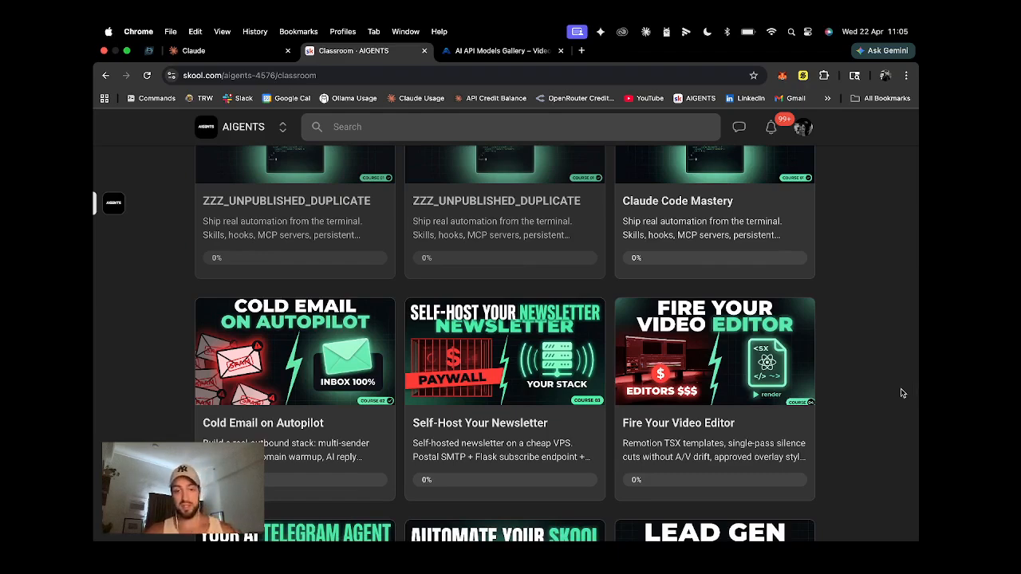
pyautogui.scroll(-5, 902, 394)
pyautogui.scroll(15, 902, 393)
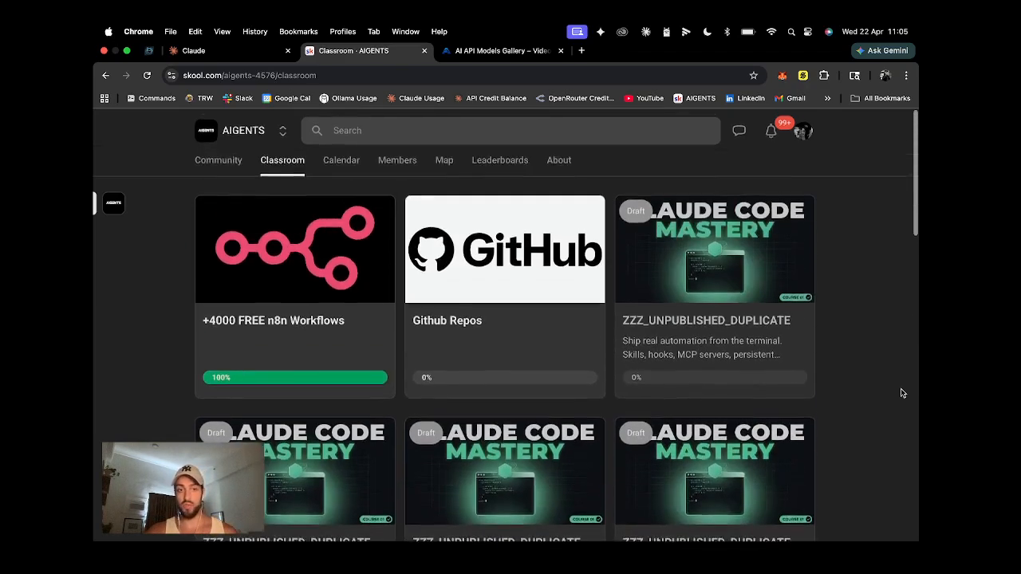
pyautogui.scroll(-8, 836, 266)
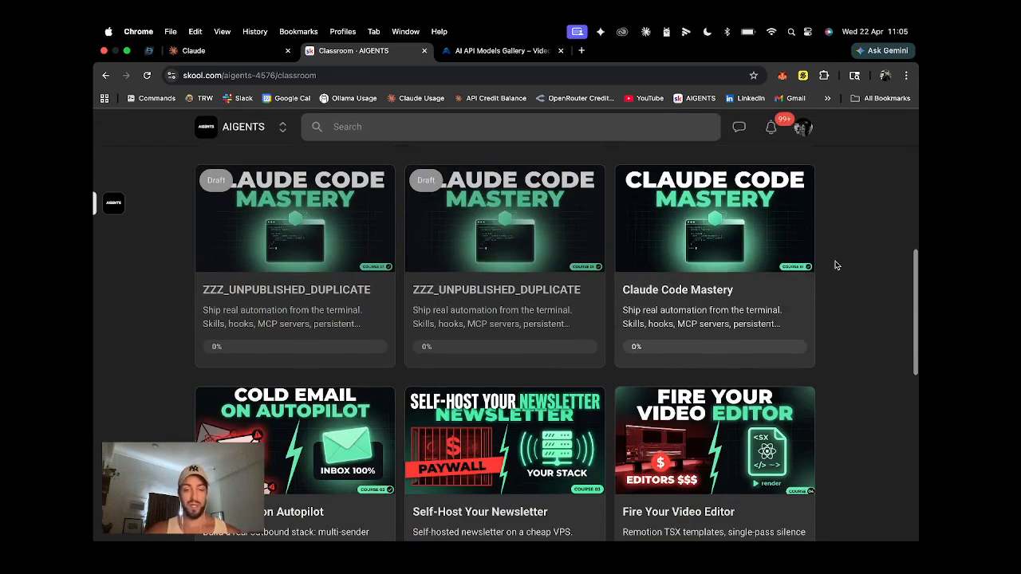
pyautogui.scroll(-7, 836, 265)
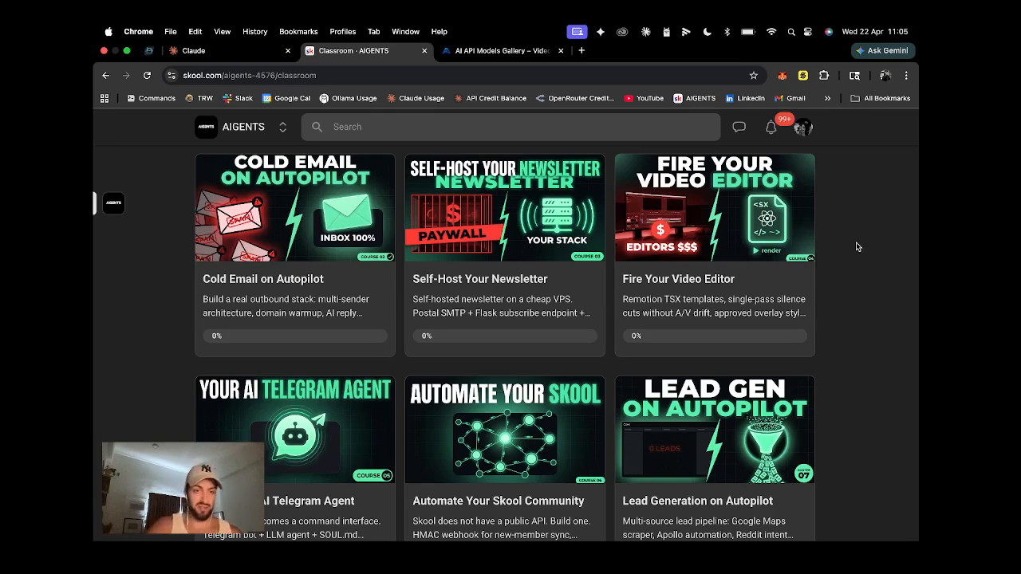
pyautogui.scroll(5, 857, 248)
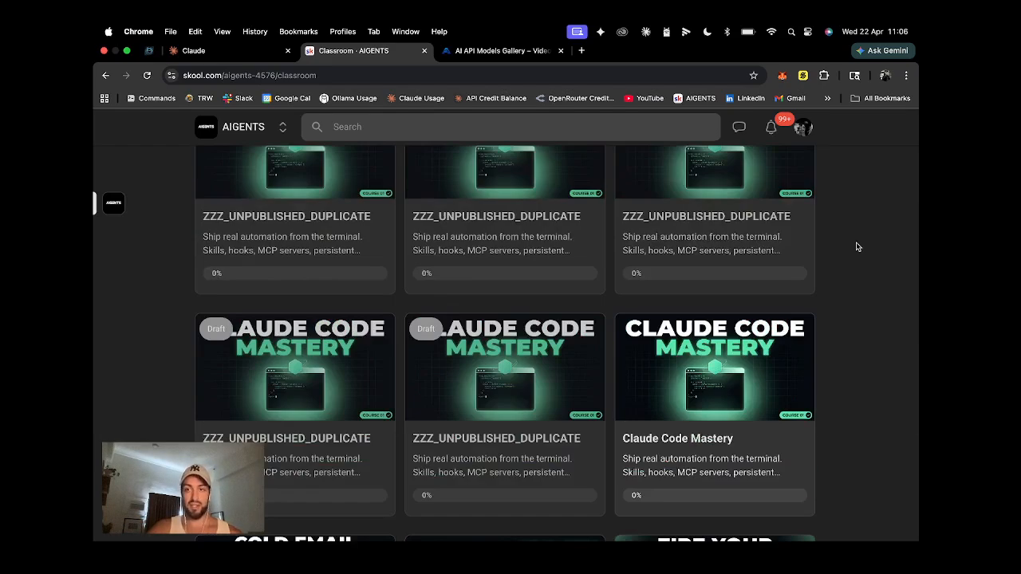
pyautogui.scroll(5, 857, 247)
pyautogui.scroll(-1, 857, 247)
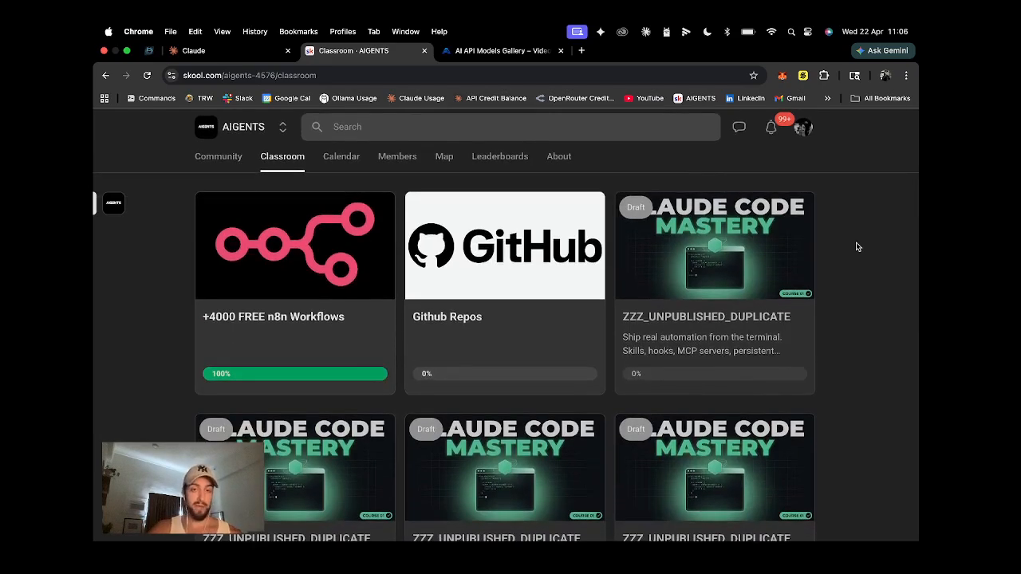
# View the bookmarked Notion page Commands Navigation in a separate browser tab, look through its command lists, and return to the Skool Classroom.
pyautogui.click(583, 51)
pyautogui.click(153, 98)
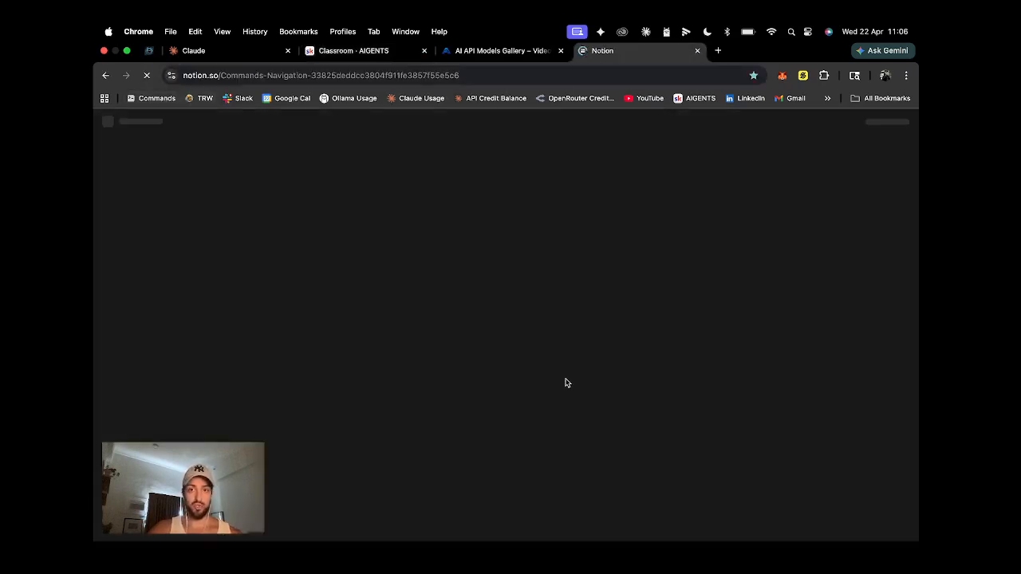
pyautogui.scroll(-15, 570, 317)
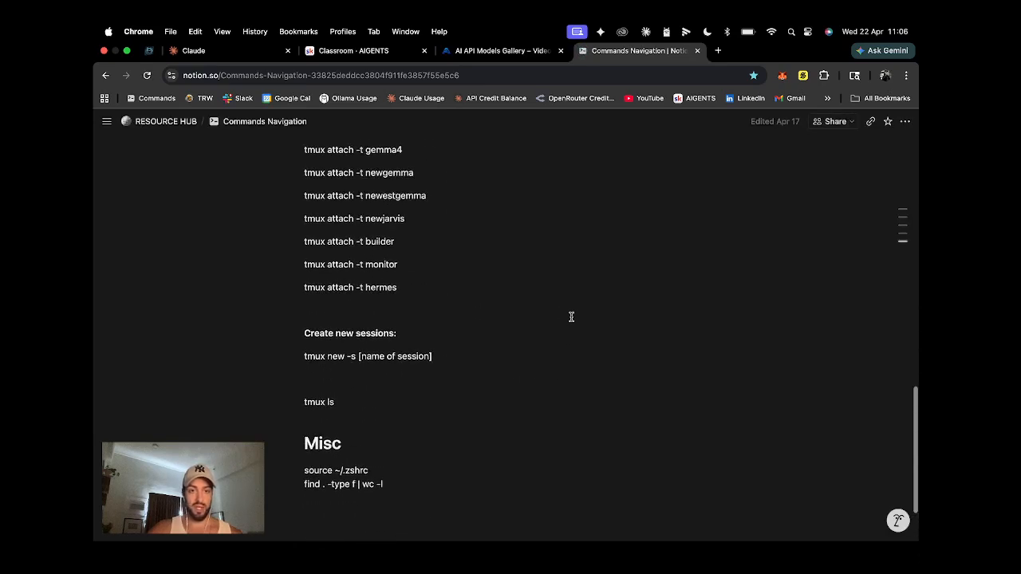
pyautogui.scroll(15, 478, 237)
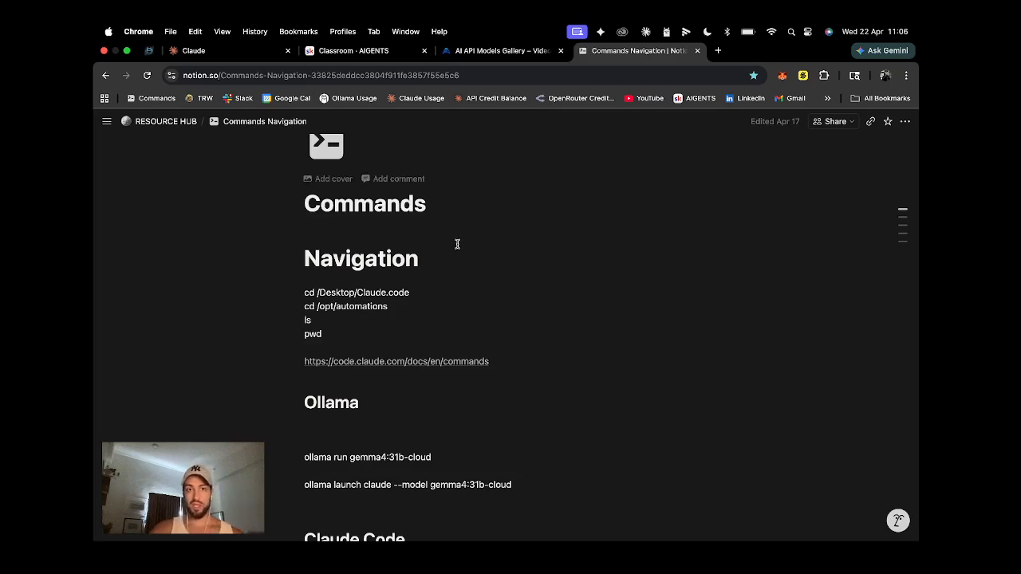
pyautogui.click(357, 50)
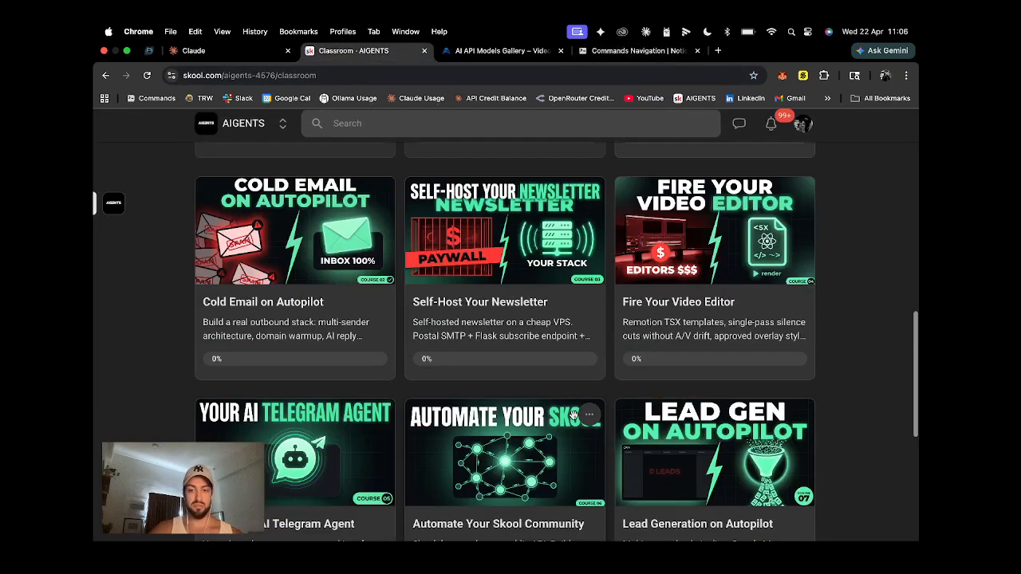